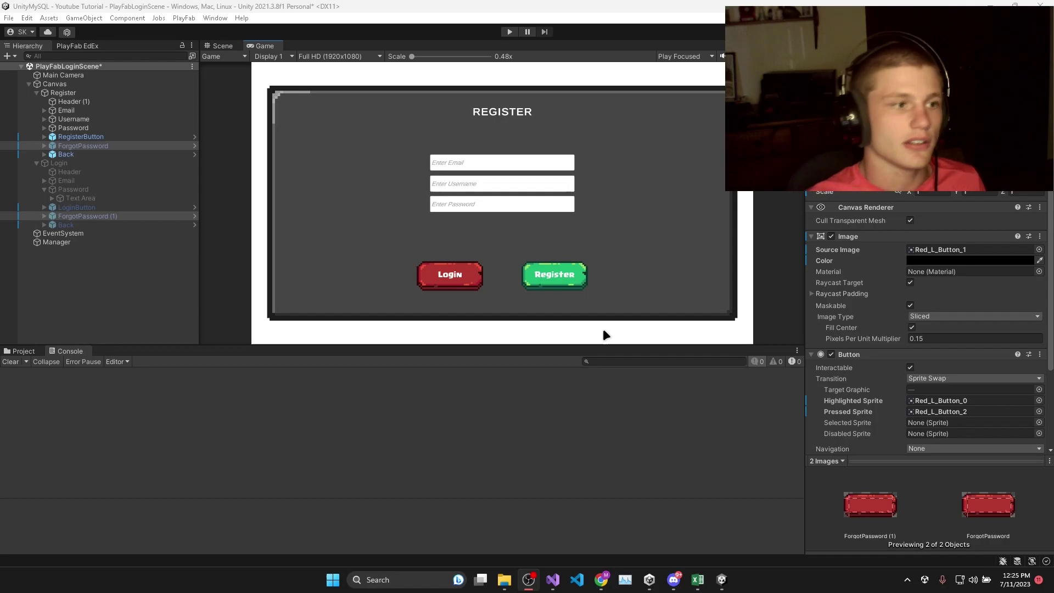
Step: Run the game, open the Reset Password screen and select its email field
{"action": "left_click", "coordinate": [507, 307]}
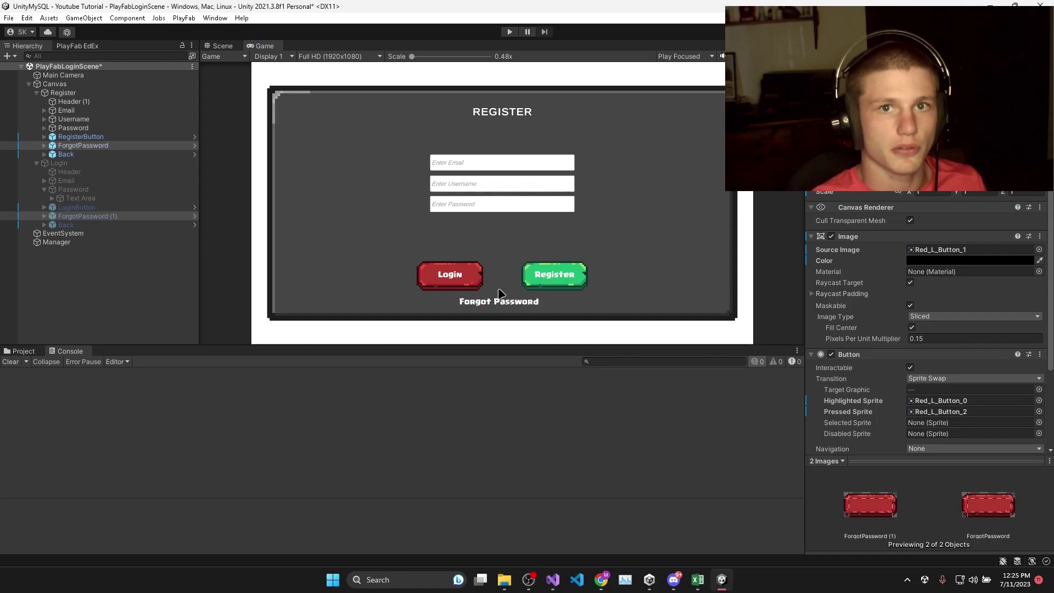
{"action": "key", "text": "ctrl+p"}
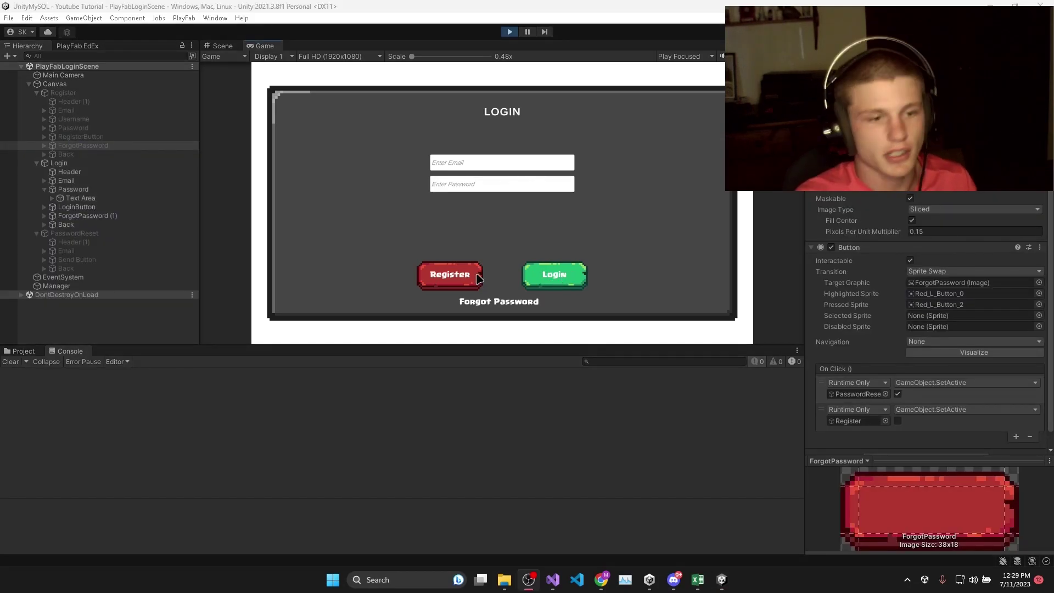
{"action": "left_click", "coordinate": [498, 302]}
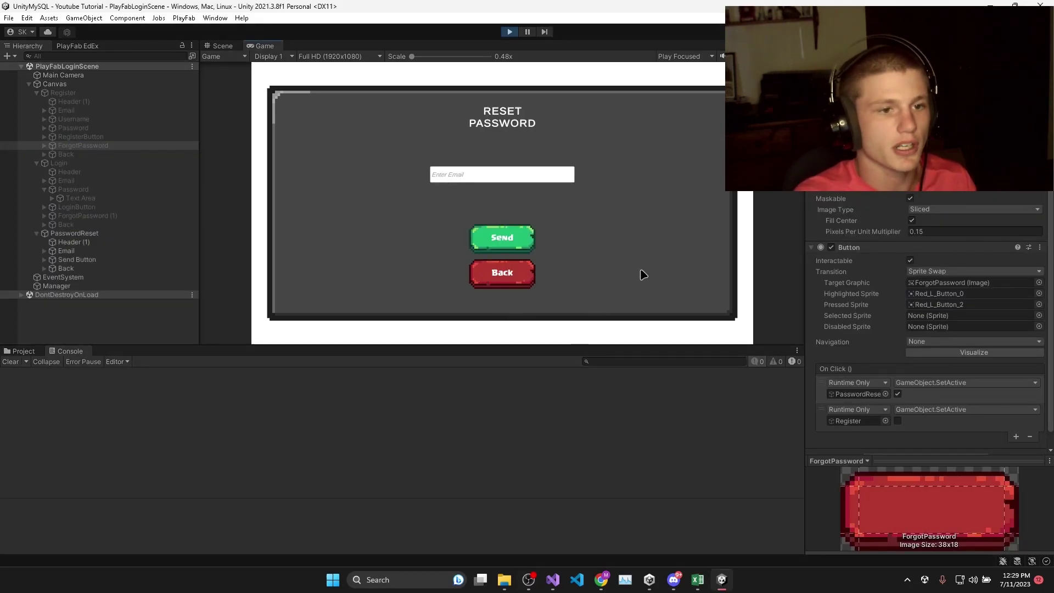
{"action": "left_click", "coordinate": [475, 176]}
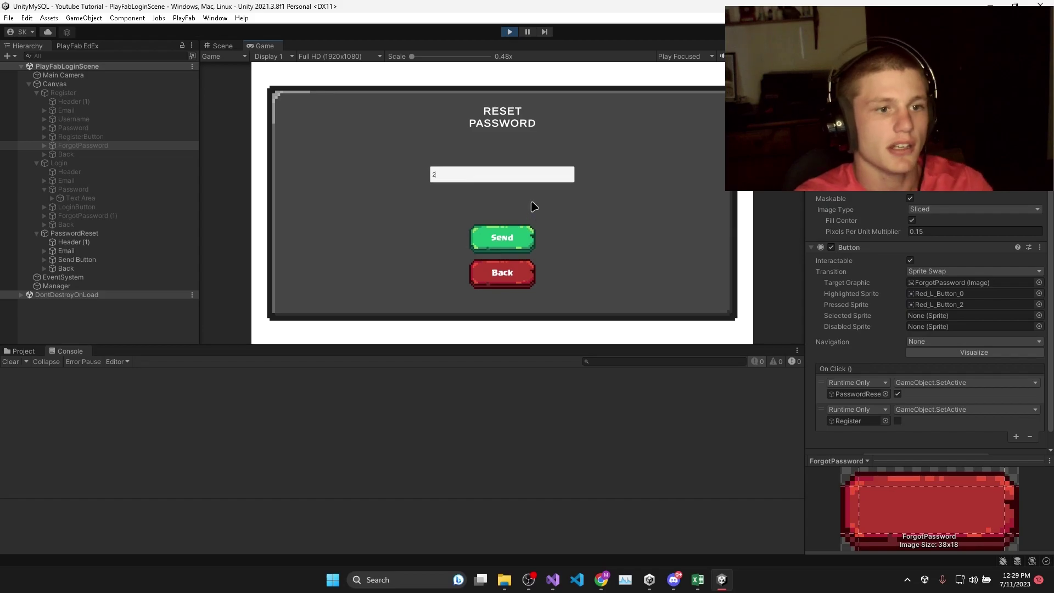
{"action": "type", "text": "wdaw"}
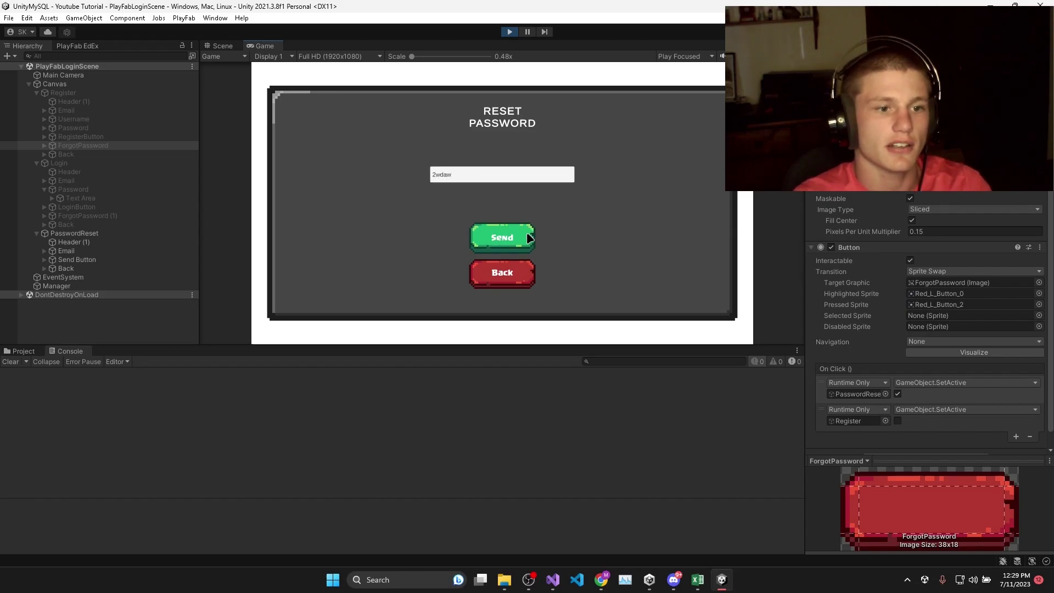
Step: Test navigation: go back to Login, over to Register, and back to Login
{"action": "left_click", "coordinate": [503, 272]}
{"action": "left_click", "coordinate": [449, 274]}
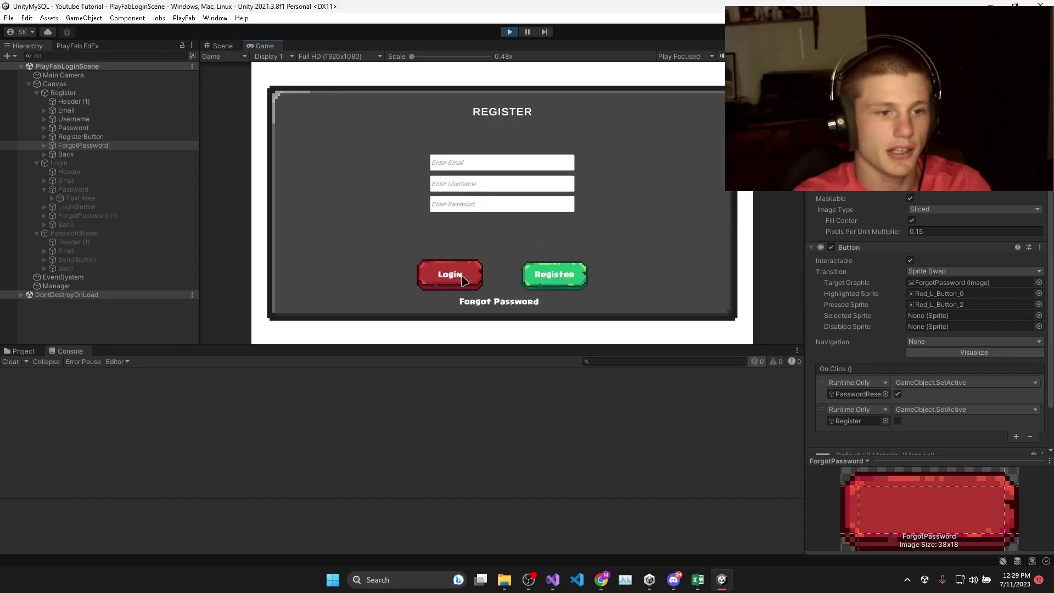
{"action": "left_click", "coordinate": [451, 278]}
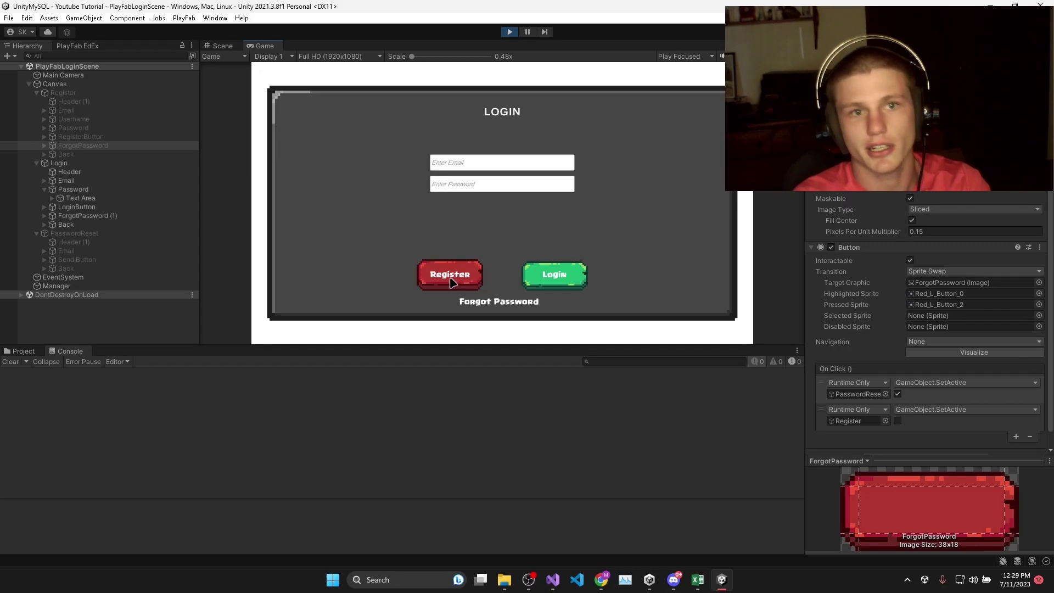
Step: Add a Reset Password region with a serialized TMP_InputField resetPasswordInput, then begin a public method
{"action": "key", "text": "alt+Tab"}
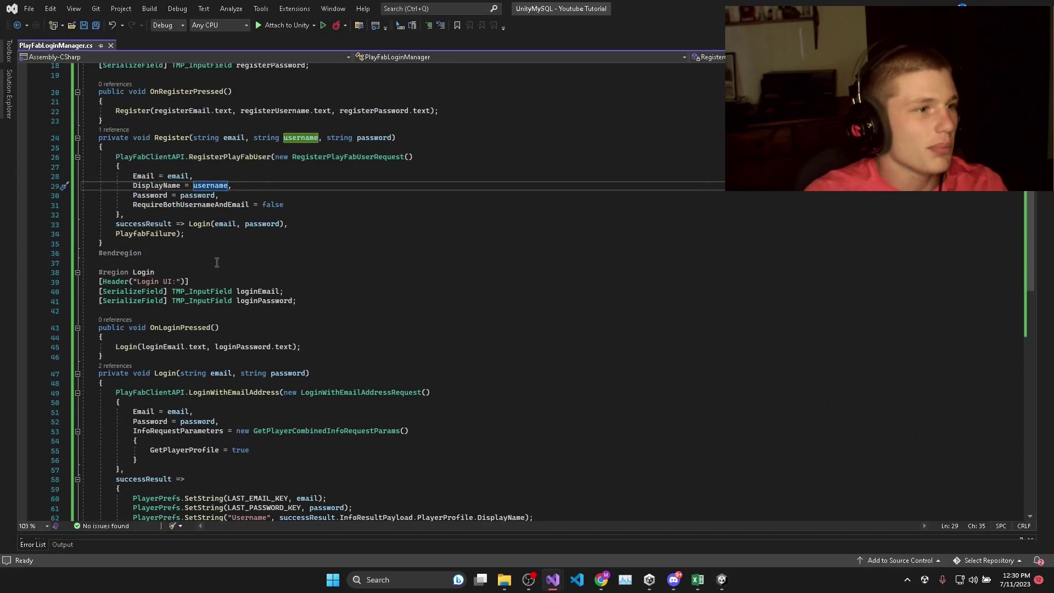
{"action": "scroll", "coordinate": [216, 261], "scroll_direction": "down", "scroll_amount": 3}
{"action": "scroll", "coordinate": [217, 261], "scroll_direction": "down", "scroll_amount": 3}
{"action": "scroll", "coordinate": [216, 262], "scroll_direction": "down", "scroll_amount": 3}
{"action": "left_click", "coordinate": [192, 295]}
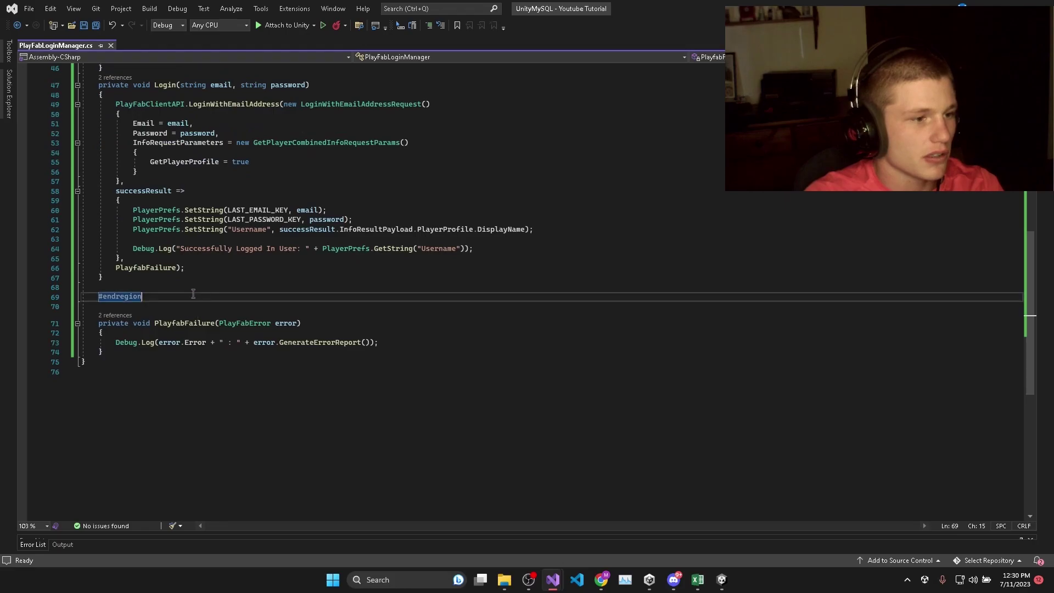
{"action": "left_click_drag", "start_coordinate": [166, 286], "coordinate": [166, 282]}
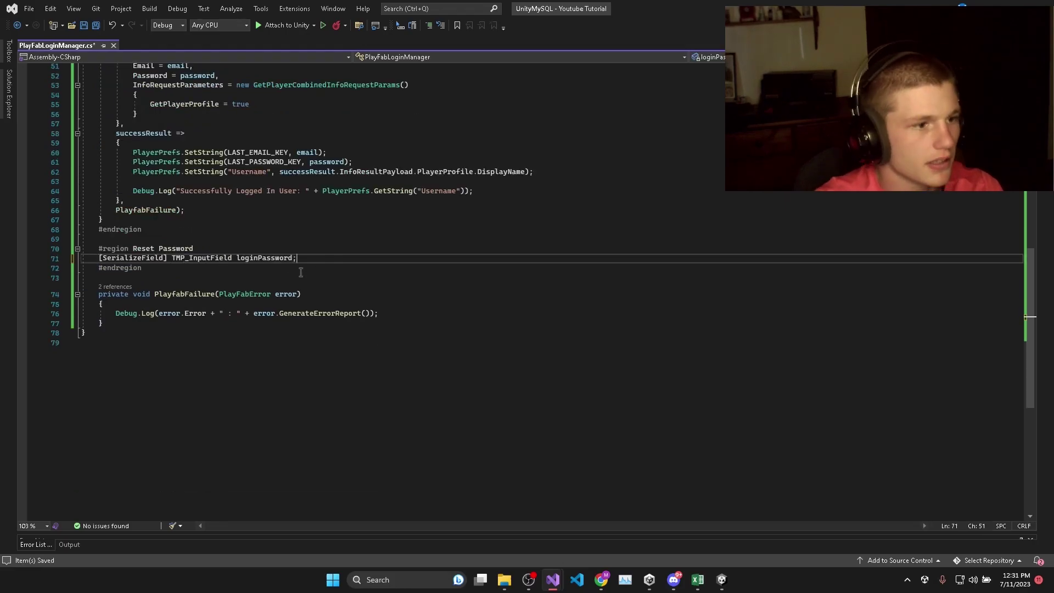
{"action": "double_click", "coordinate": [259, 258]}
{"action": "type", "text": "L"}
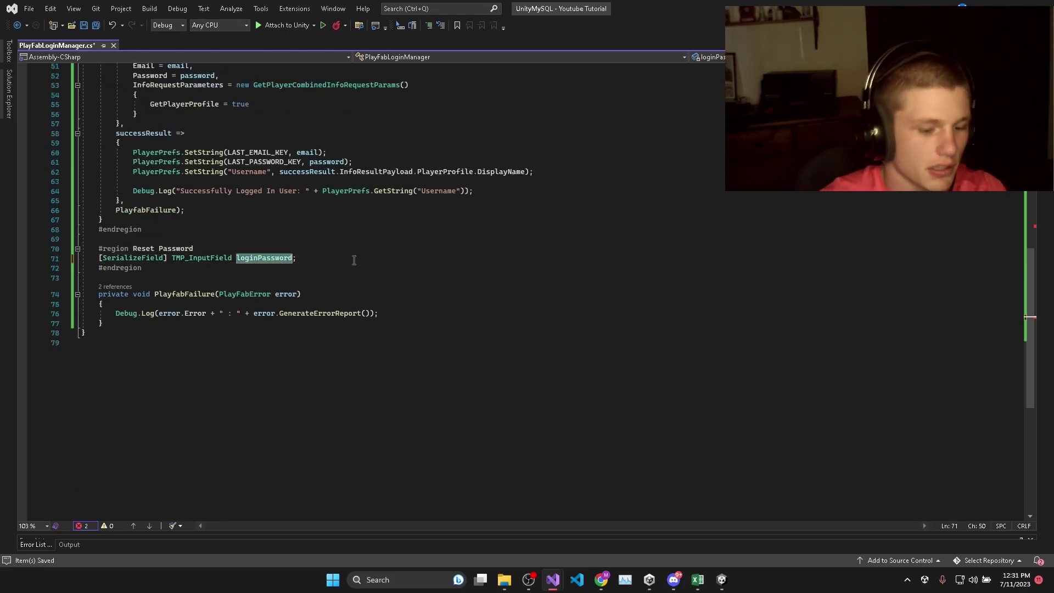
{"action": "type", "text": "resetP"}
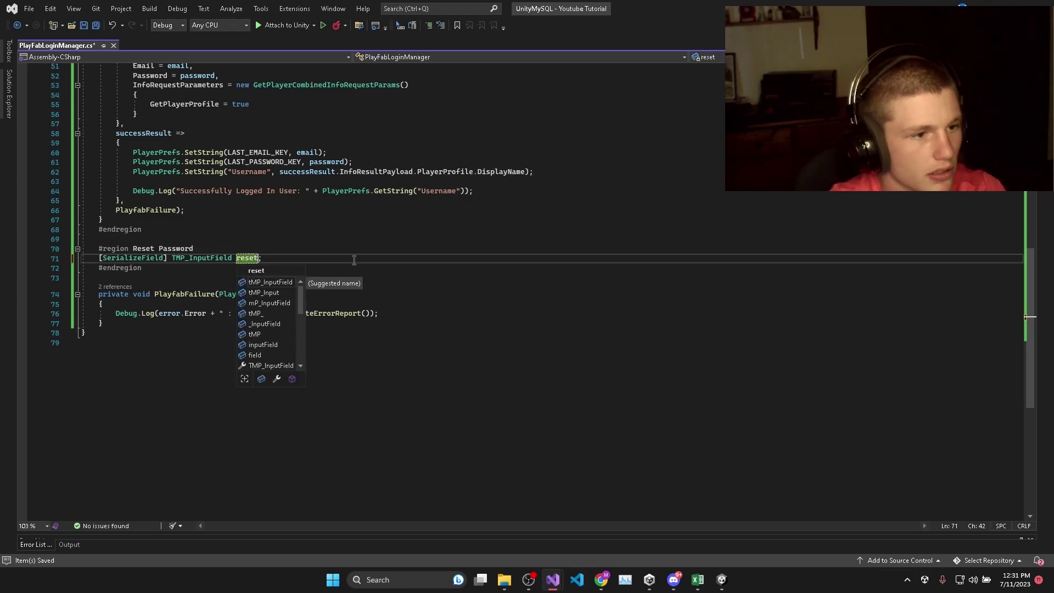
{"action": "type", "text": "ass"}
{"action": "type", "text": "put"}
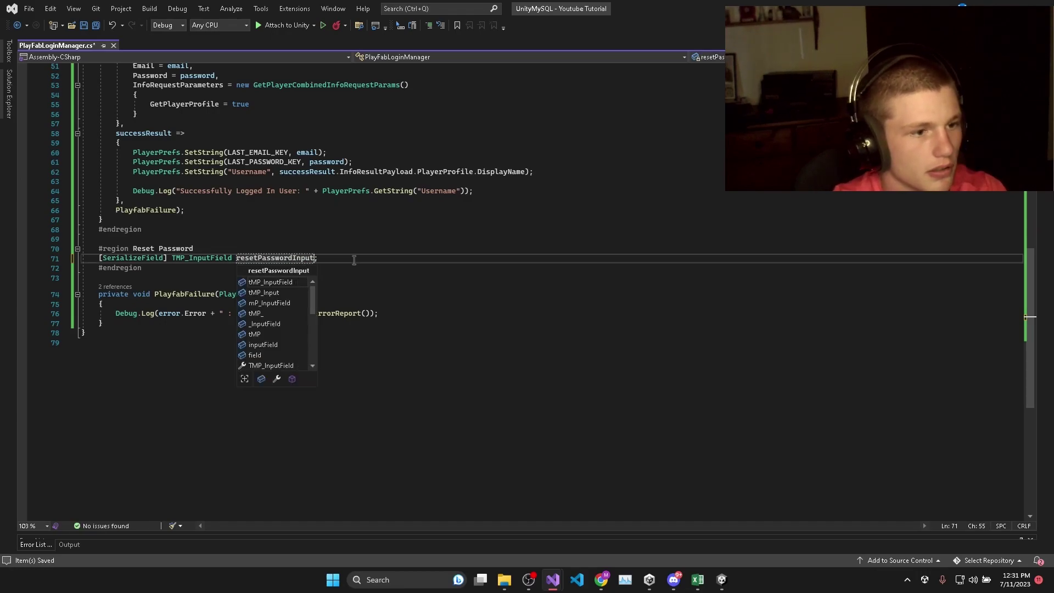
{"action": "key", "text": "End"}
{"action": "key", "text": "Return"}
{"action": "key", "text": "Return"}
{"action": "type", "text": "public void "}
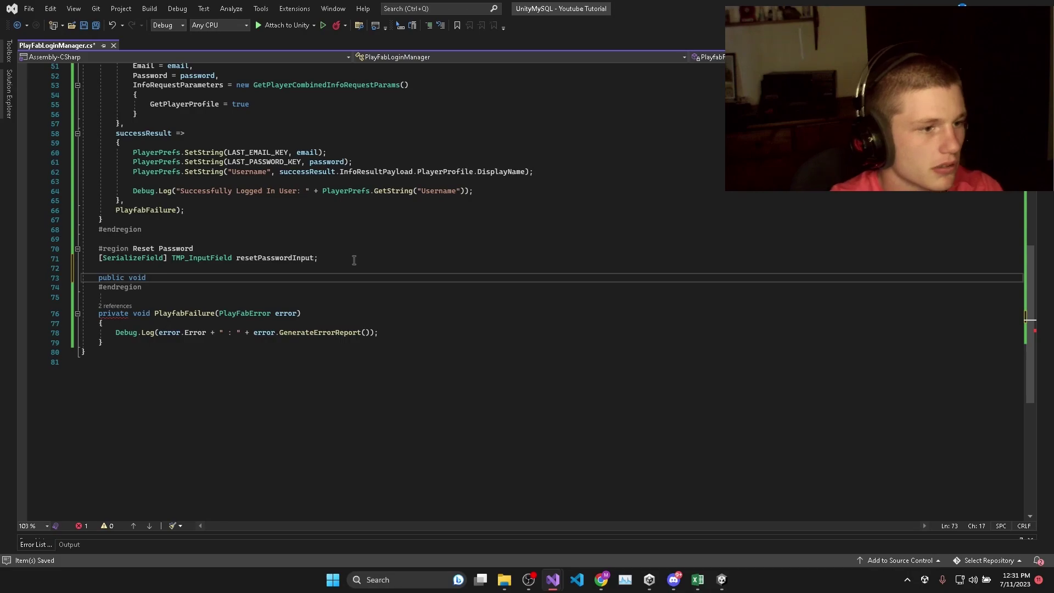
{"action": "type", "text": "OnSendPressed"}
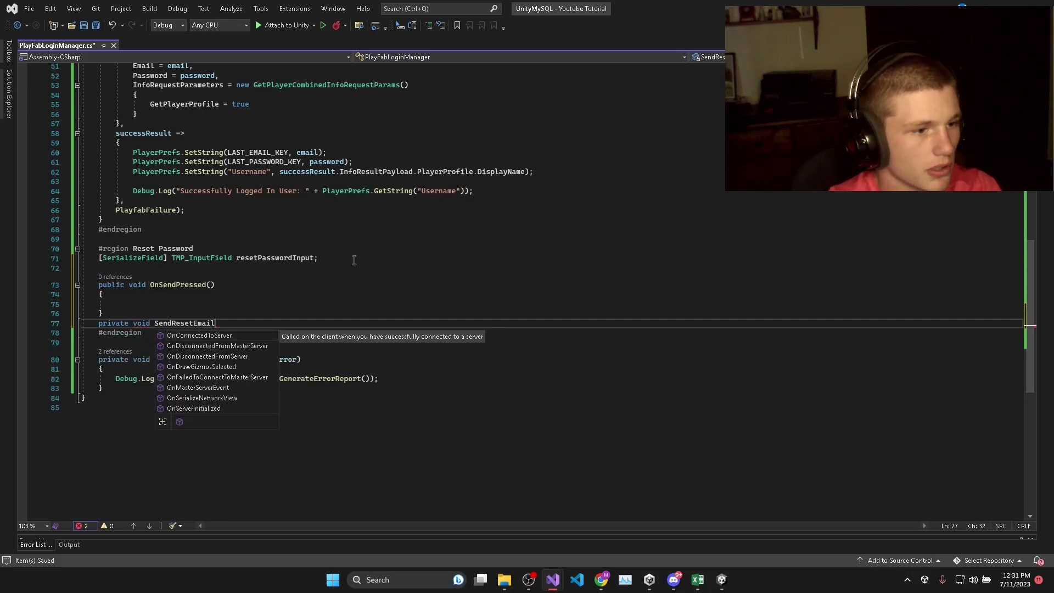
{"action": "type", "text": "()"}
Step: Write OnSendPressed calling SendResetEmail with the field's text, plus an empty SendResetEmail(string email)
{"action": "key", "text": "Return"}
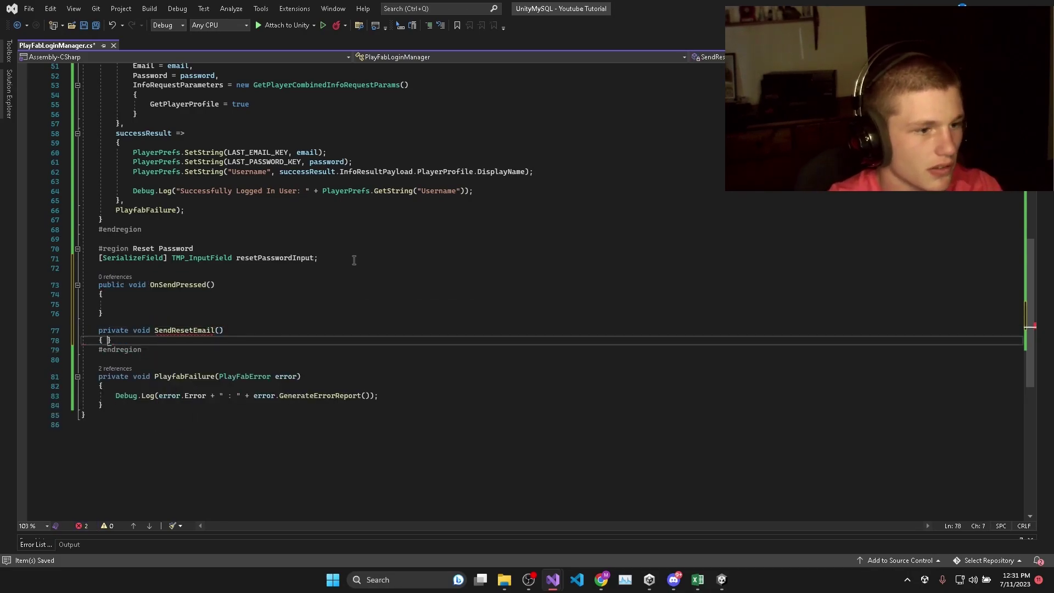
{"action": "type", "text": "{"}
{"action": "type", "text": "string "}
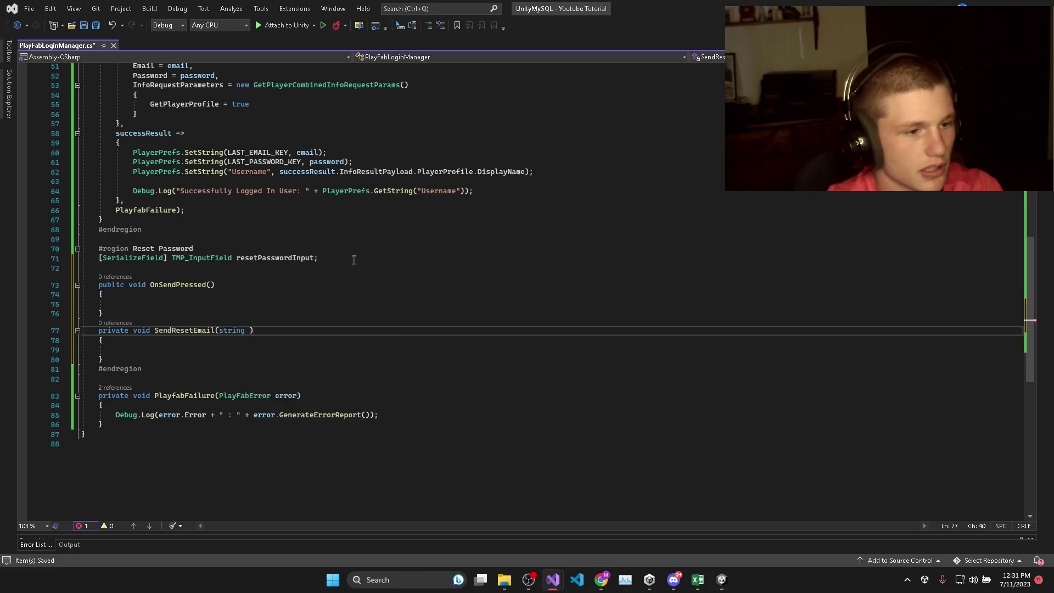
{"action": "type", "text": "email"}
{"action": "left_click", "coordinate": [359, 303]}
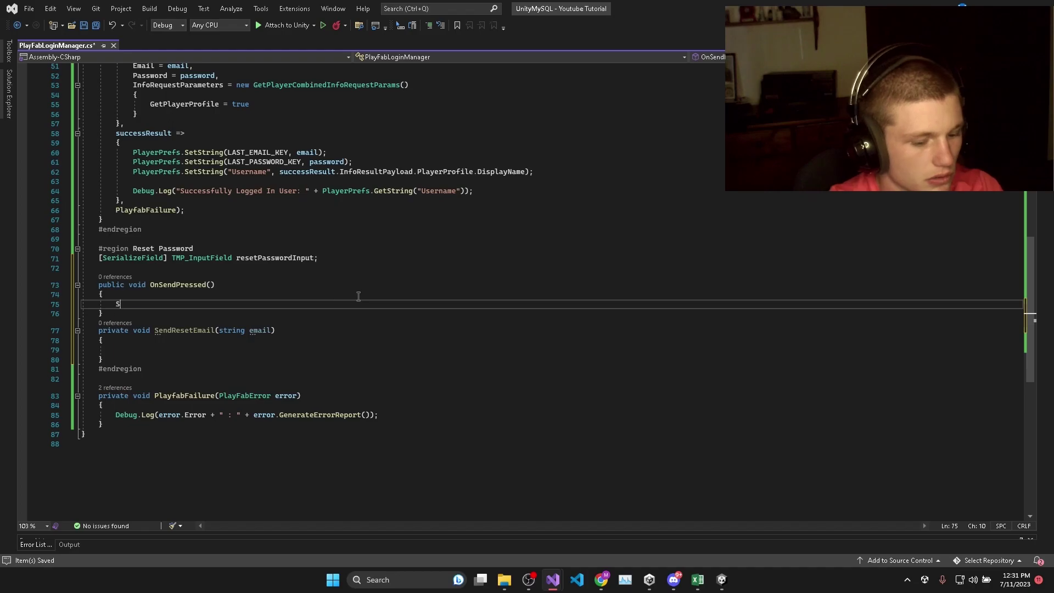
{"action": "type", "text": "end"}
{"action": "key", "text": "Tab"}
{"action": "type", "text": "("}
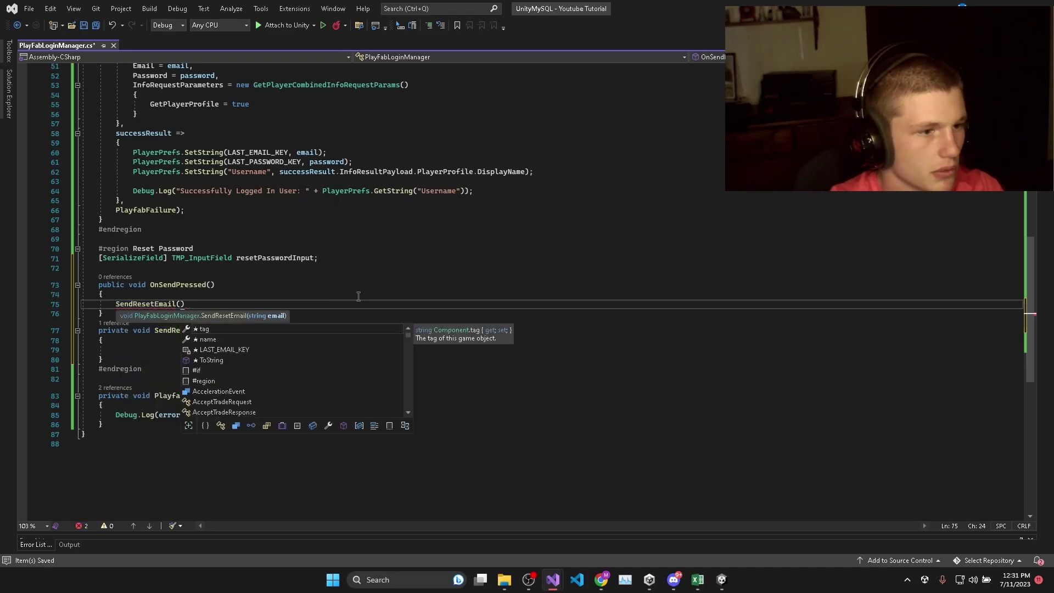
{"action": "type", "text": "resetPasswordInput."}
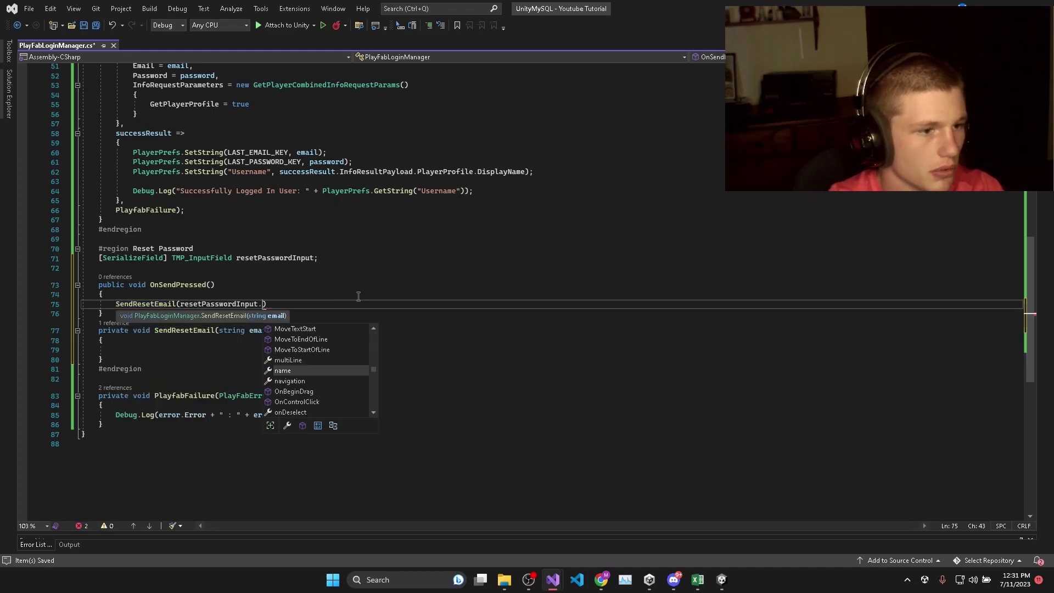
{"action": "type", "text": "tag"}
{"action": "key", "text": "Tab"}
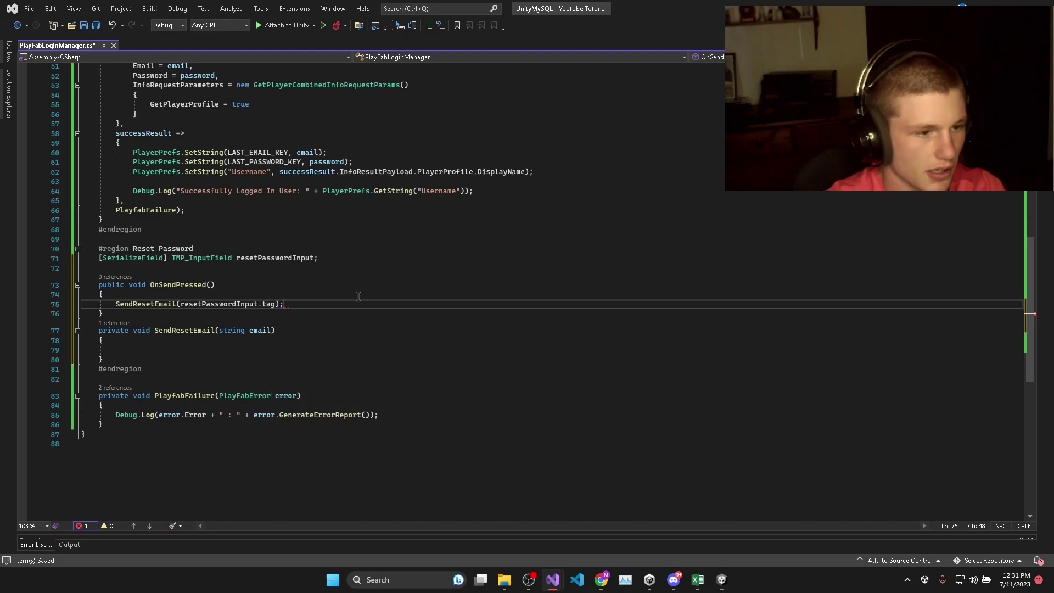
Step: Rename the resetPasswordInput field to resetEmailInput
{"action": "left_click", "coordinate": [271, 257]}
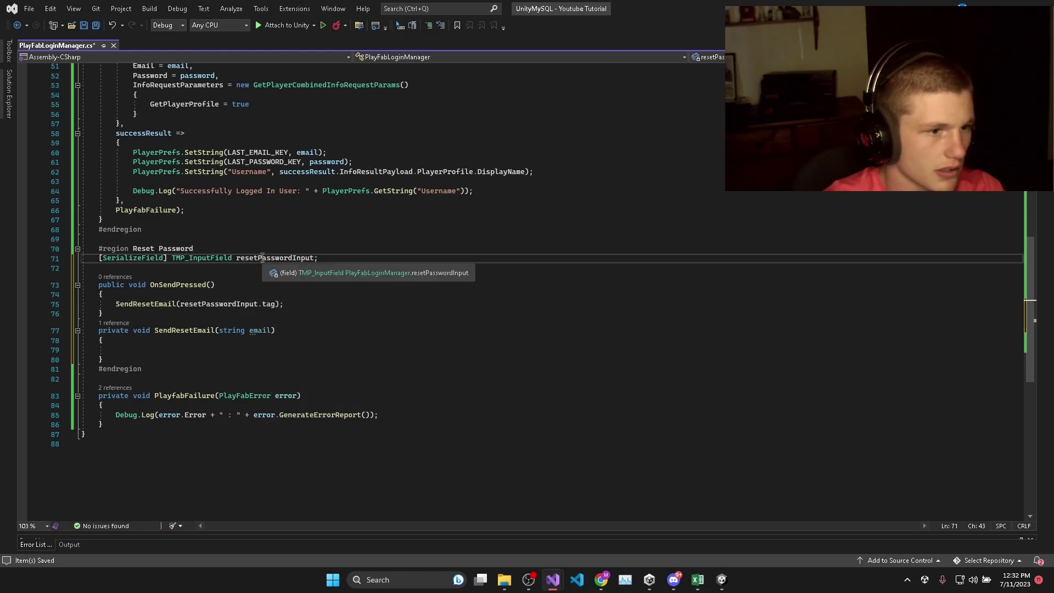
{"action": "right_click", "coordinate": [272, 258]}
{"action": "left_click", "coordinate": [132, 271]}
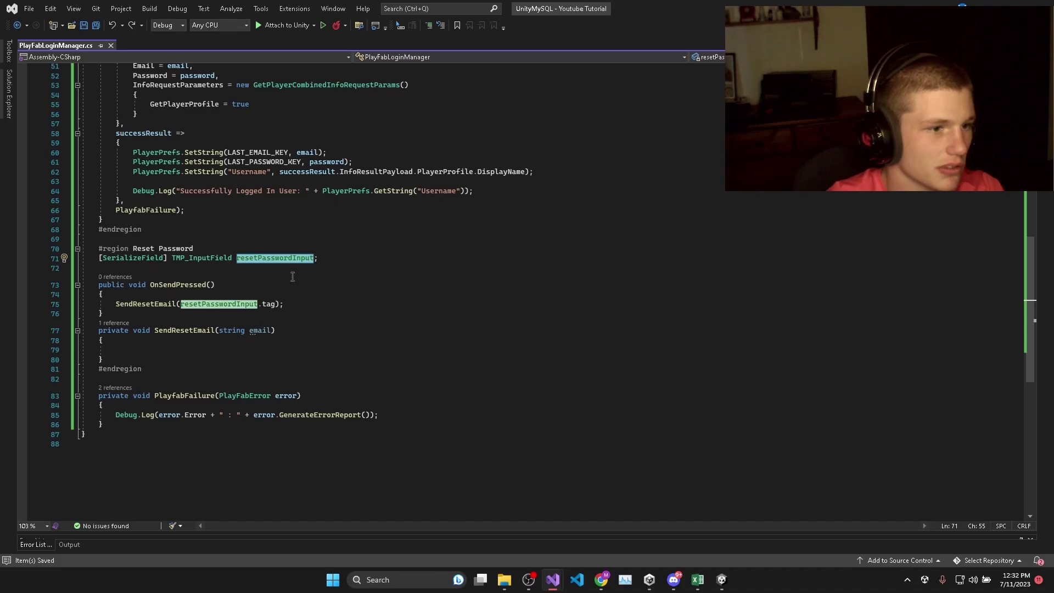
{"action": "left_click", "coordinate": [268, 258]}
{"action": "left_click", "coordinate": [290, 258]}
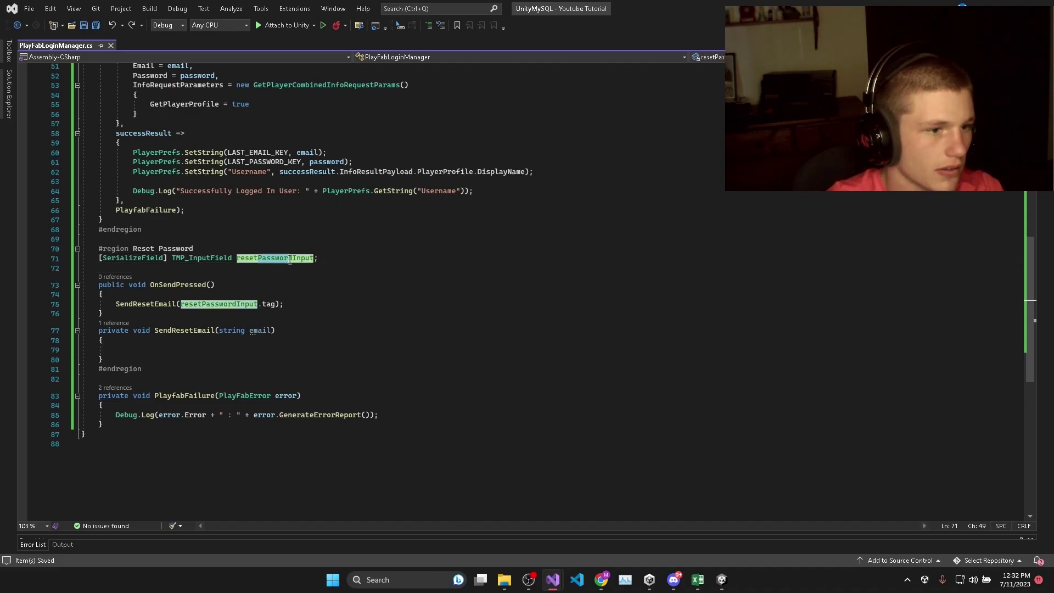
{"action": "double_click", "coordinate": [278, 258]}
{"action": "type", "text": "Email"}
{"action": "key", "text": "Return"}
{"action": "left_click", "coordinate": [358, 360]}
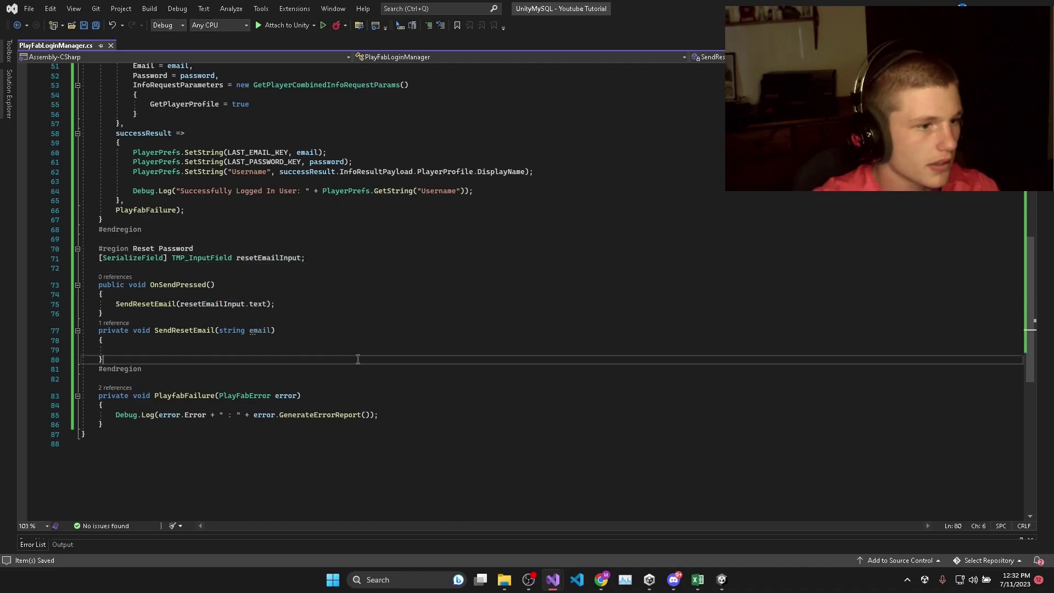
Step: Have SendResetEmail call SendAccountRecoveryEmail with the email, printing "Sent Reset Email!" or calling PlayfabFailure
{"action": "left_click", "coordinate": [364, 351]}
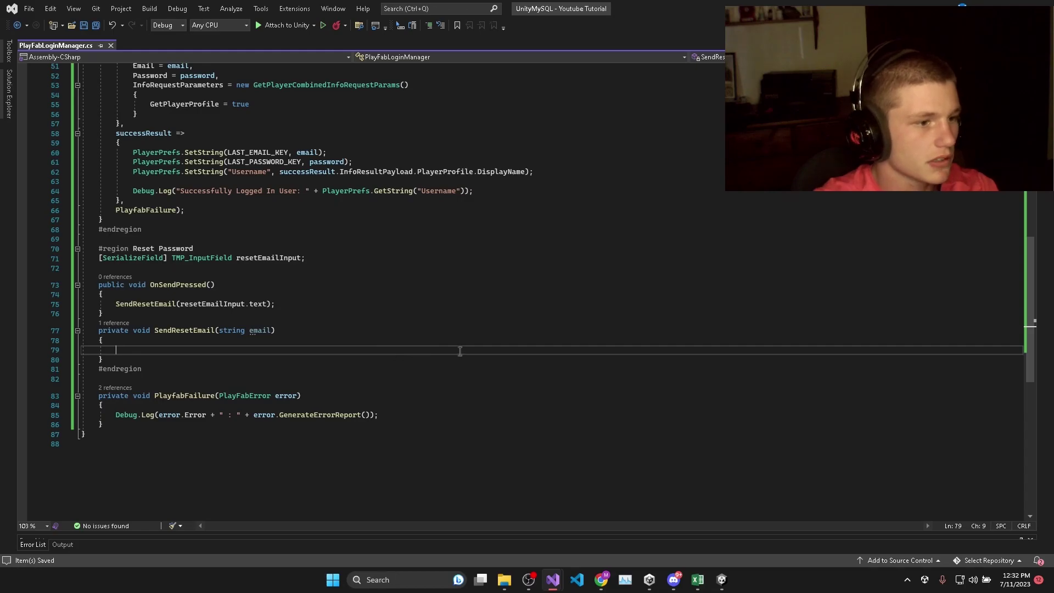
{"action": "type", "text": "PlayFabClientAPI.SendAccountRecoveryEmai"}
{"action": "type", "text": "l"}
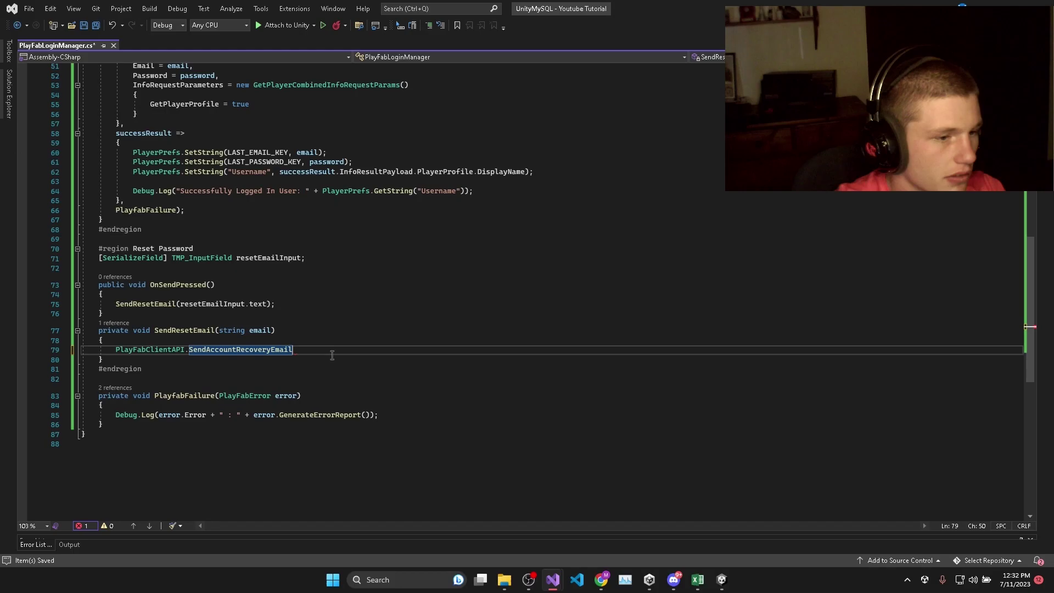
{"action": "type", "text": "("}
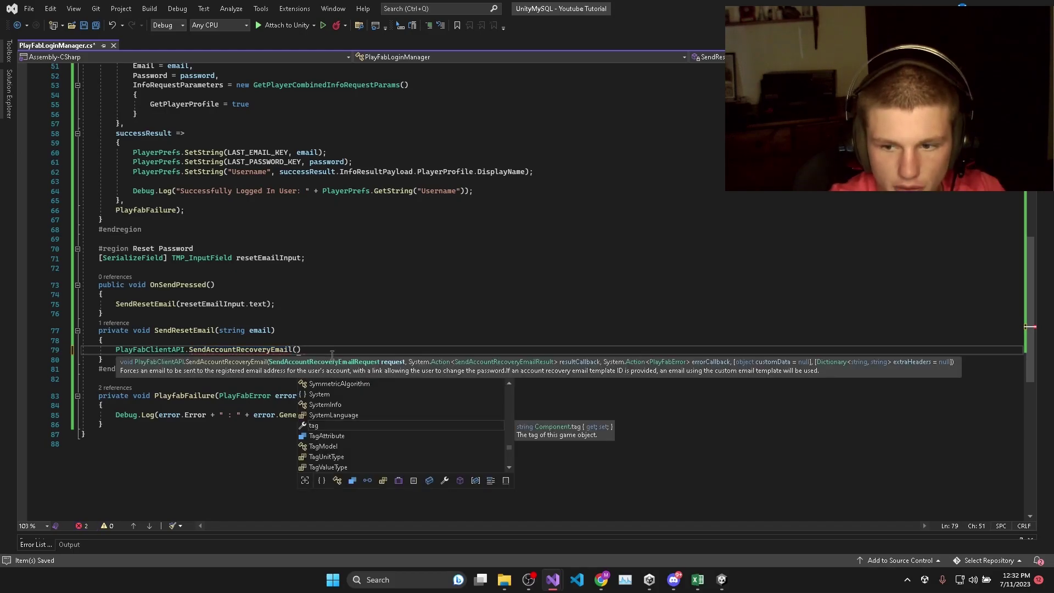
{"action": "type", "text": "new SendAcc"}
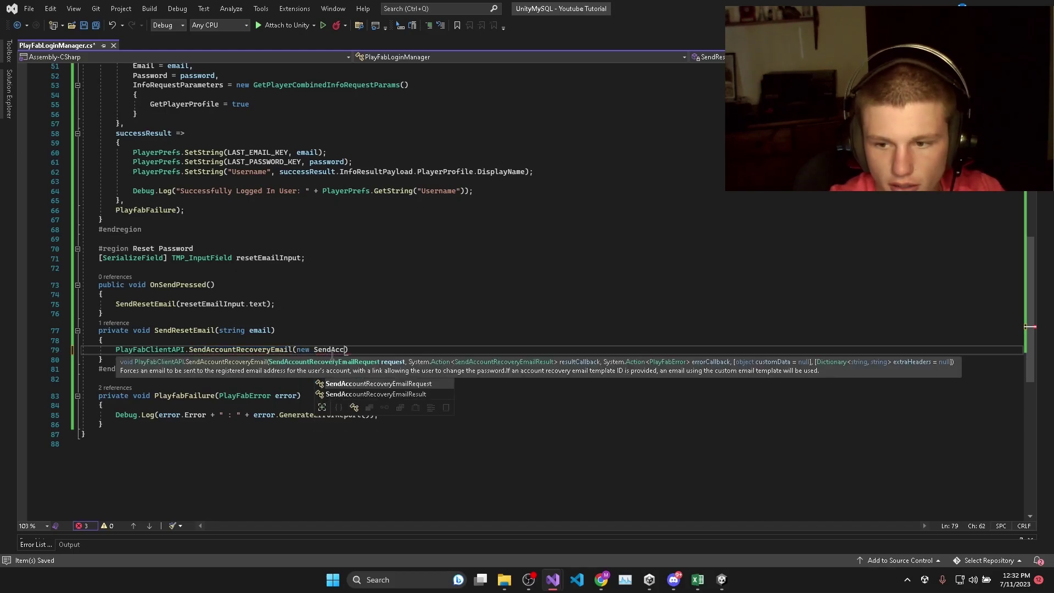
{"action": "key", "text": "Tab"}
{"action": "type", "text": "(){"}
{"action": "key", "text": "Return"}
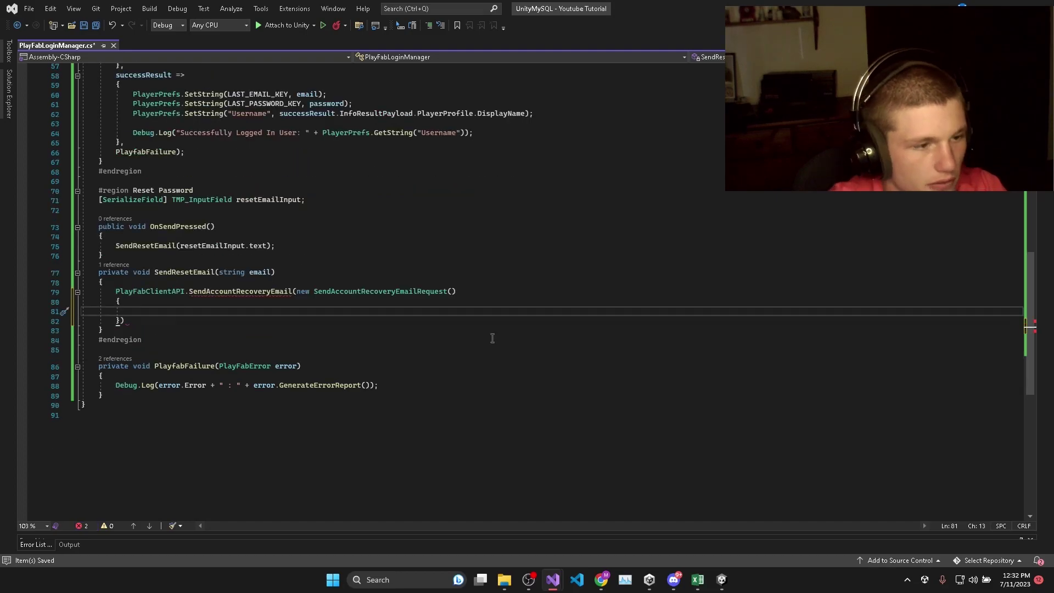
{"action": "type", "text": "Email "}
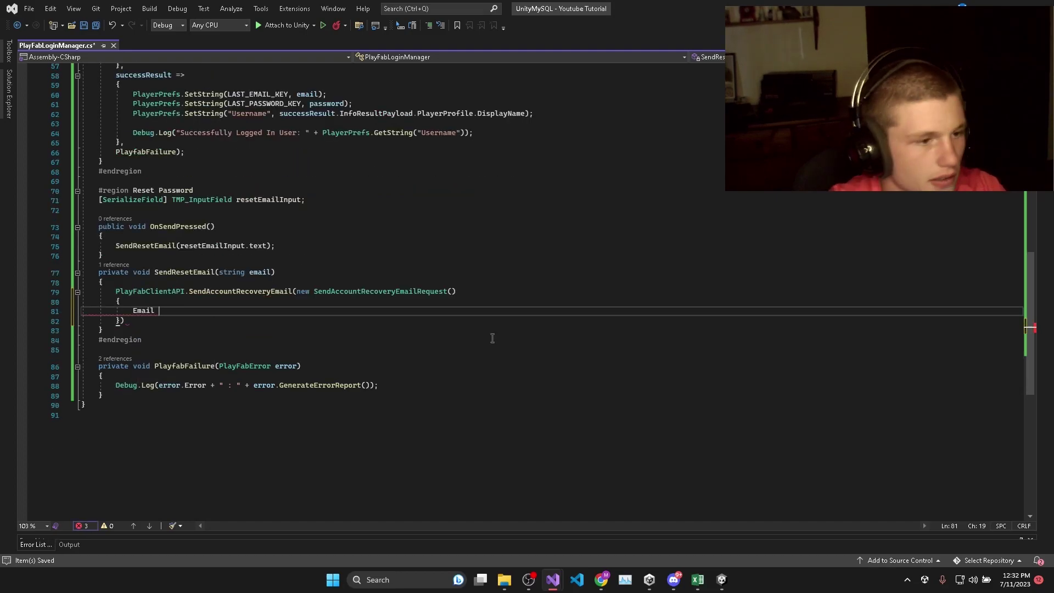
{"action": "type", "text": "email,"}
{"action": "key", "text": "Return"}
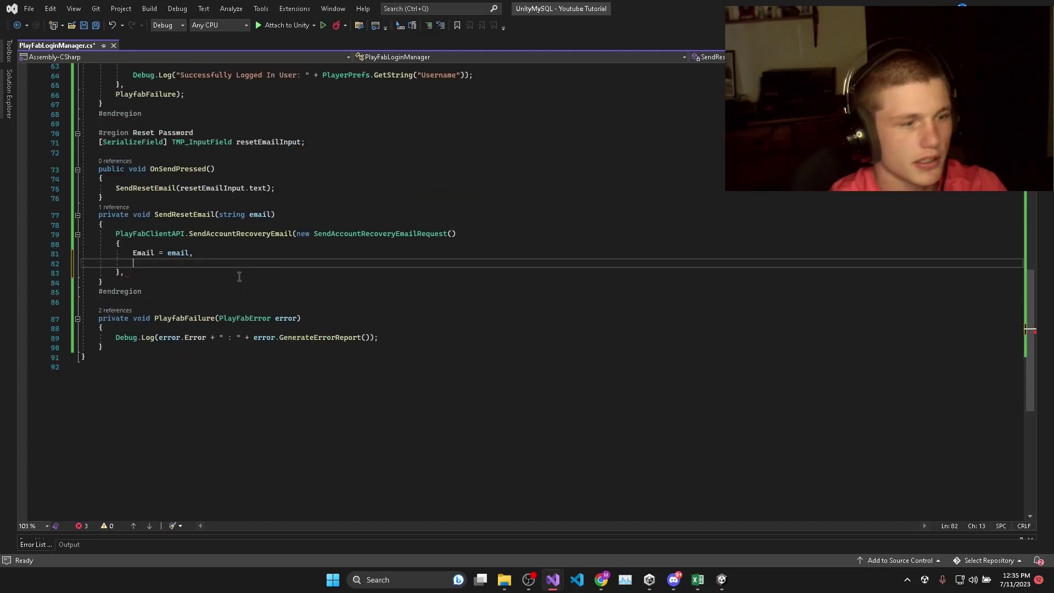
{"action": "type", "text": "TitleId"}
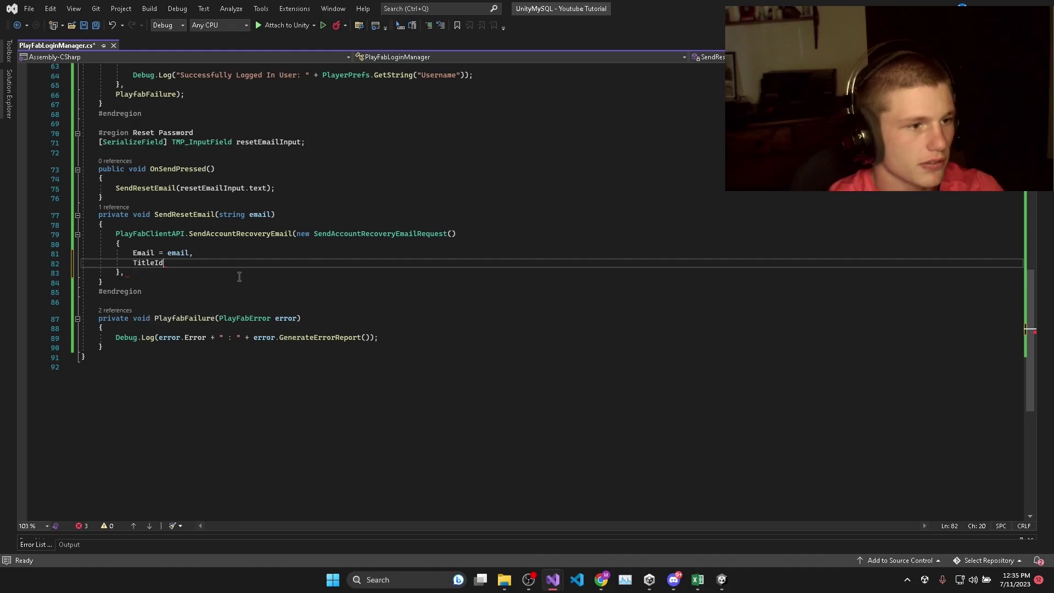
{"action": "type", "text": "= "}
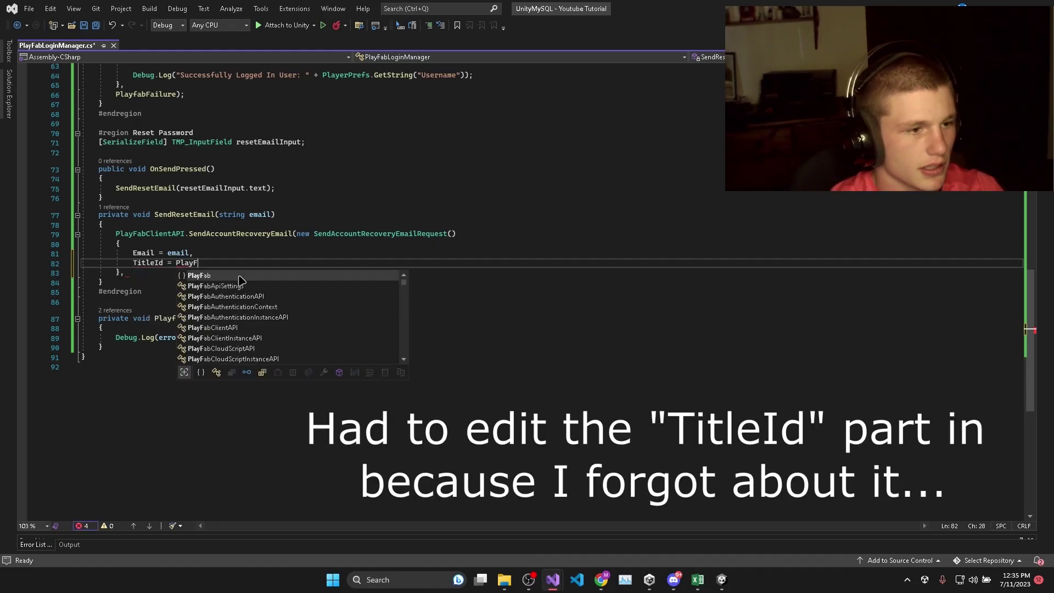
{"action": "type", "text": "PlayDabSe"}
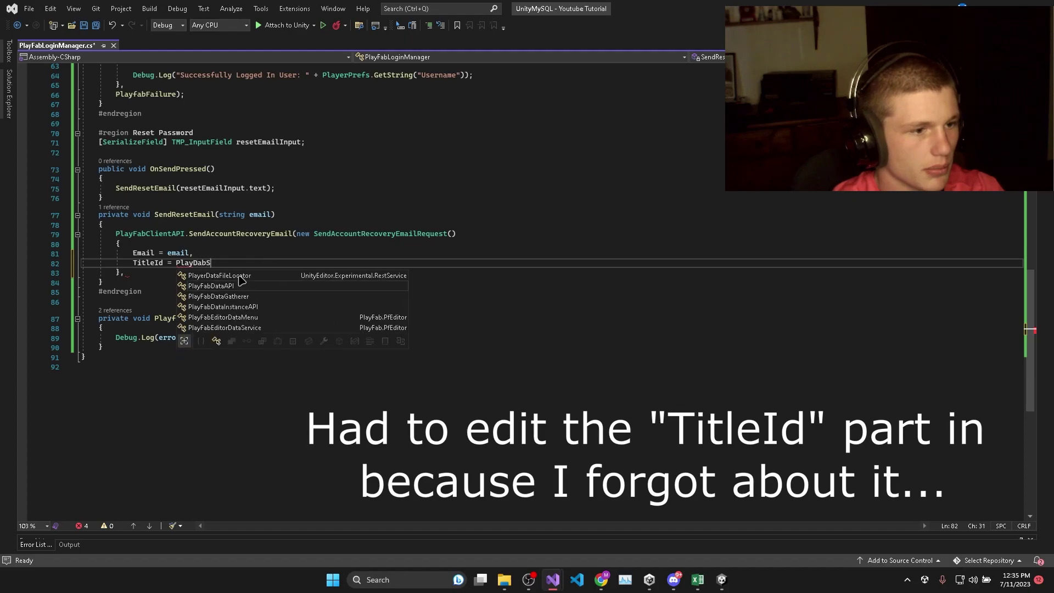
{"action": "key", "text": "Tab"}
{"action": "type", "text": ".TitleId"}
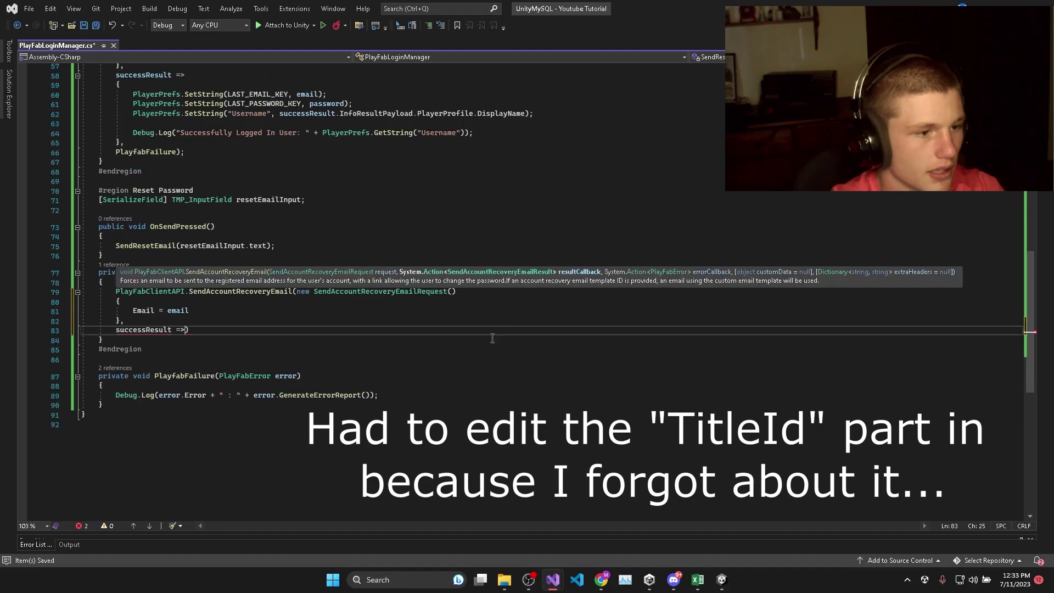
{"action": "type", "text": "print(\"Sent Reset"}
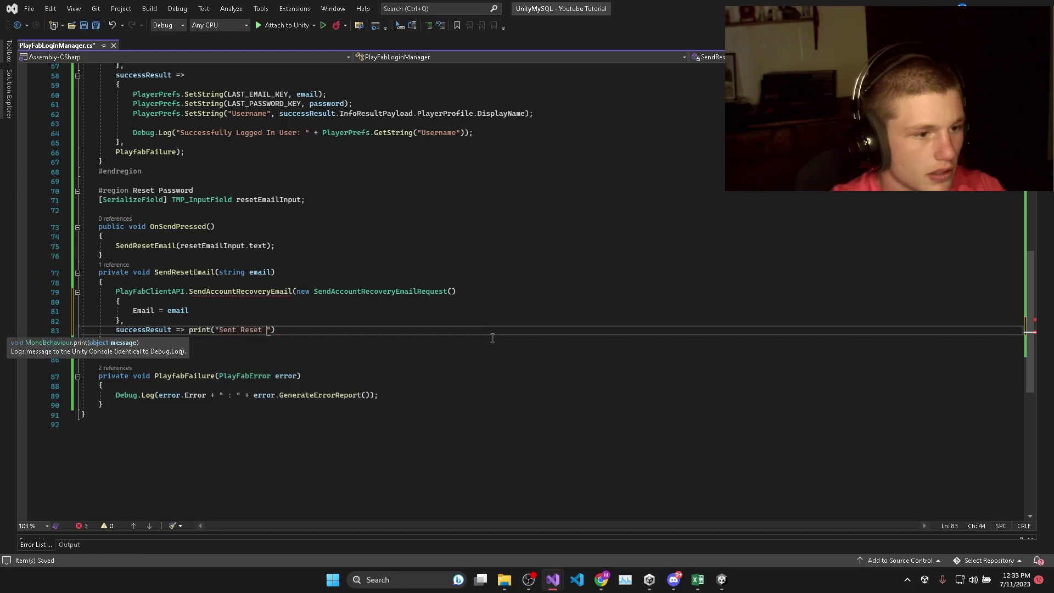
{"action": "type", "text": "\"),"}
{"action": "key", "text": "Return"}
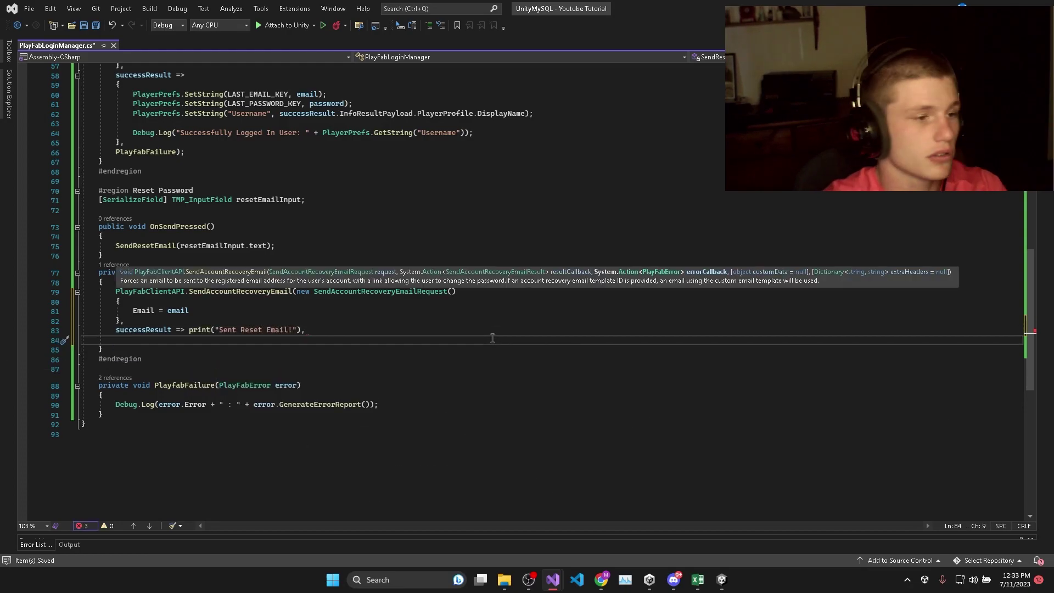
{"action": "type", "text": "PlayF"}
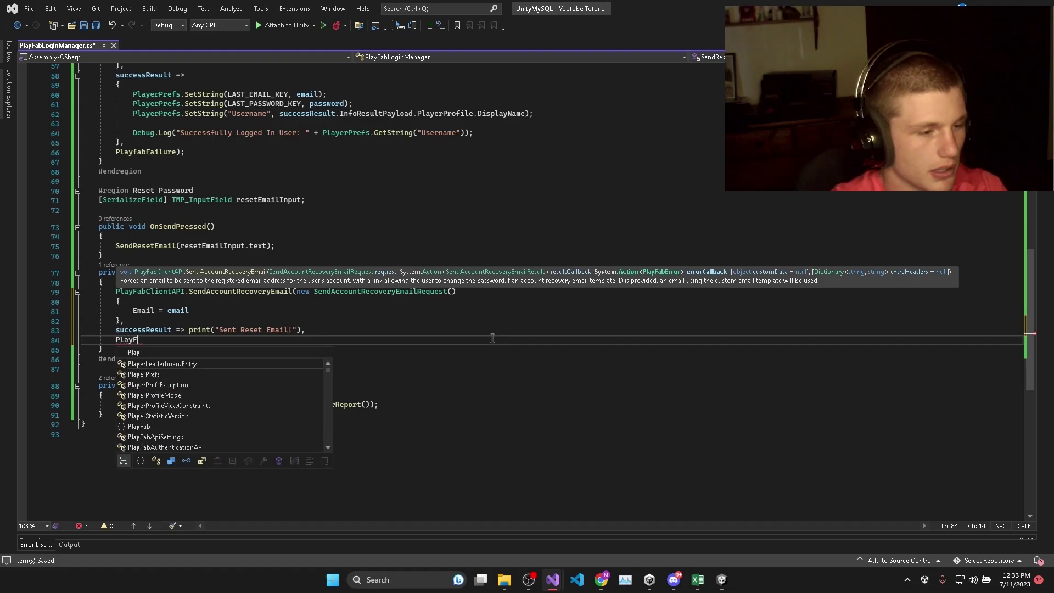
{"action": "type", "text": "abFailure);"}
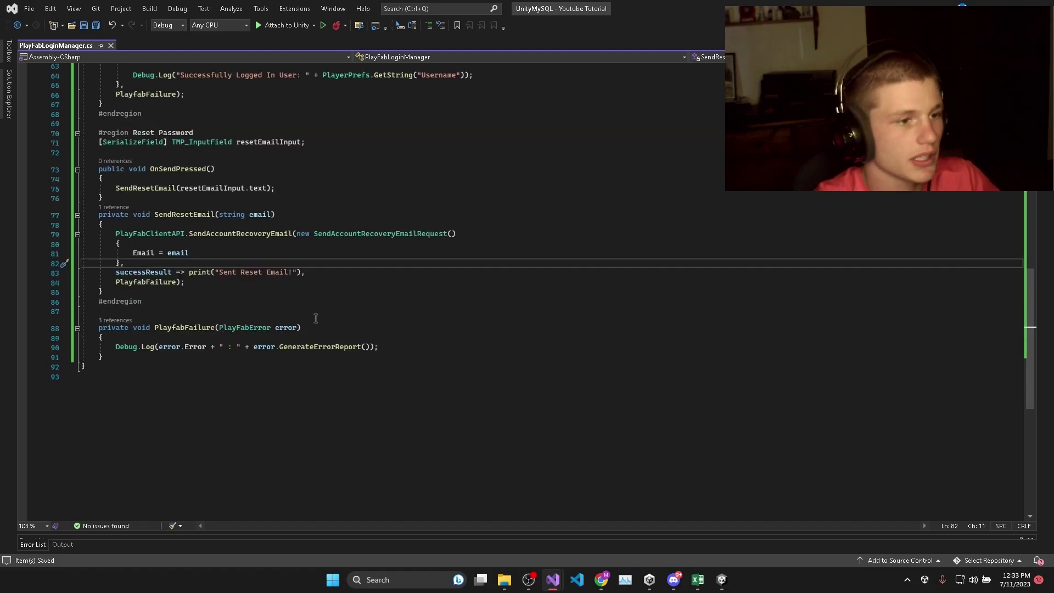
Step: Wire the Send Button's On Click event to PlayFabLoginManager.OnSendPressed on the Manager
{"action": "left_click", "coordinate": [721, 579]}
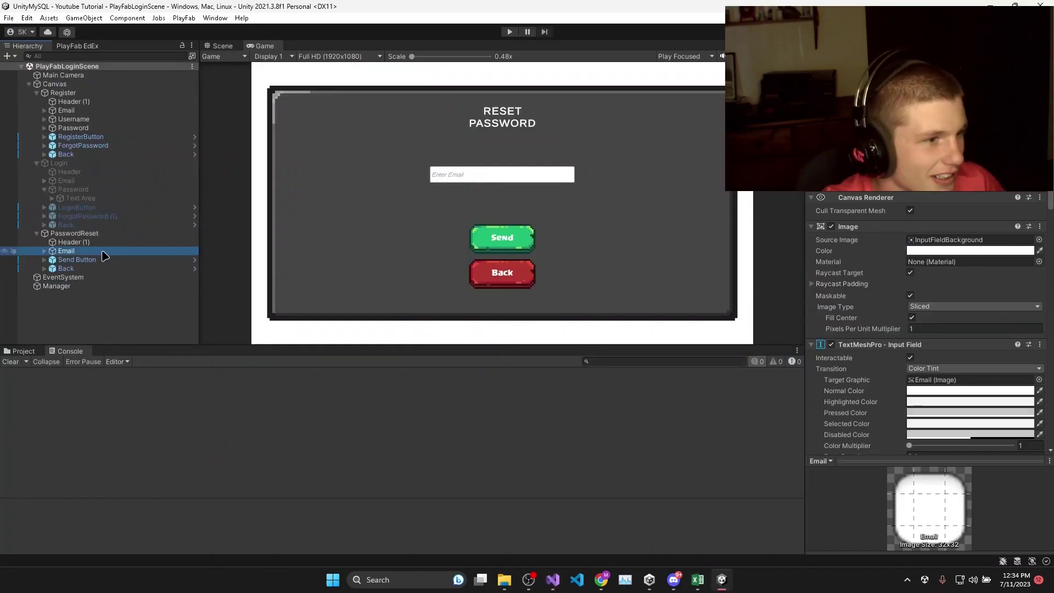
{"action": "left_click", "coordinate": [64, 268]}
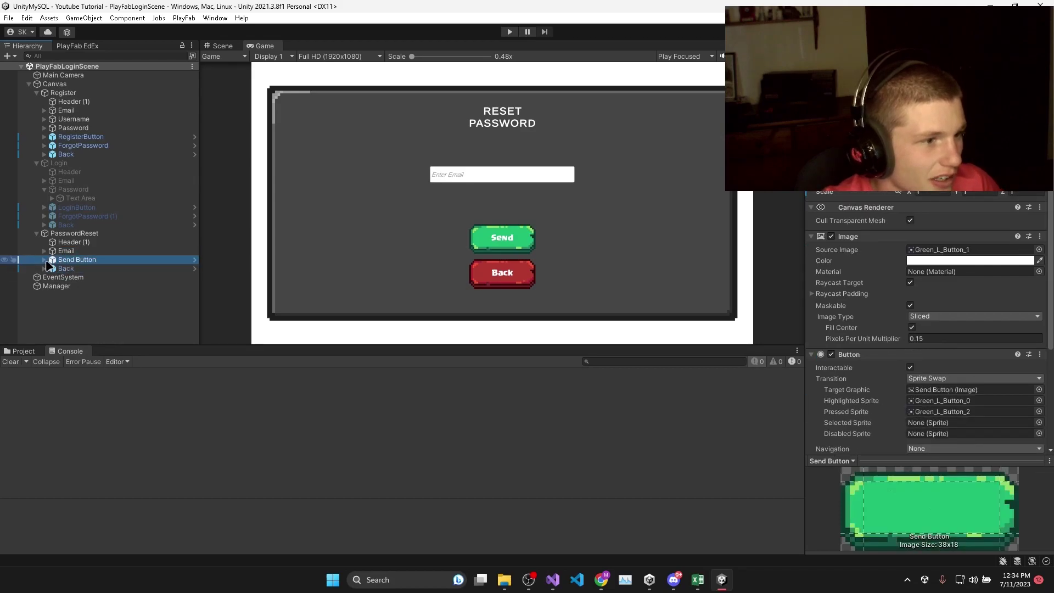
{"action": "scroll", "coordinate": [890, 315], "scroll_direction": "down", "scroll_amount": 4}
{"action": "left_click", "coordinate": [1015, 384]}
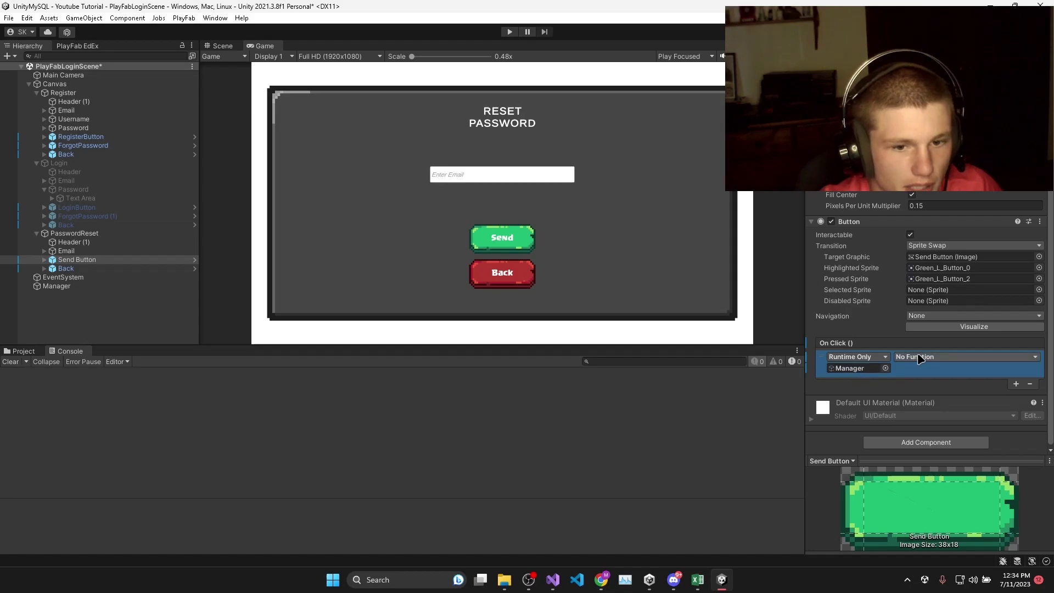
{"action": "left_click", "coordinate": [920, 358]}
{"action": "mouse_move", "coordinate": [948, 410]}
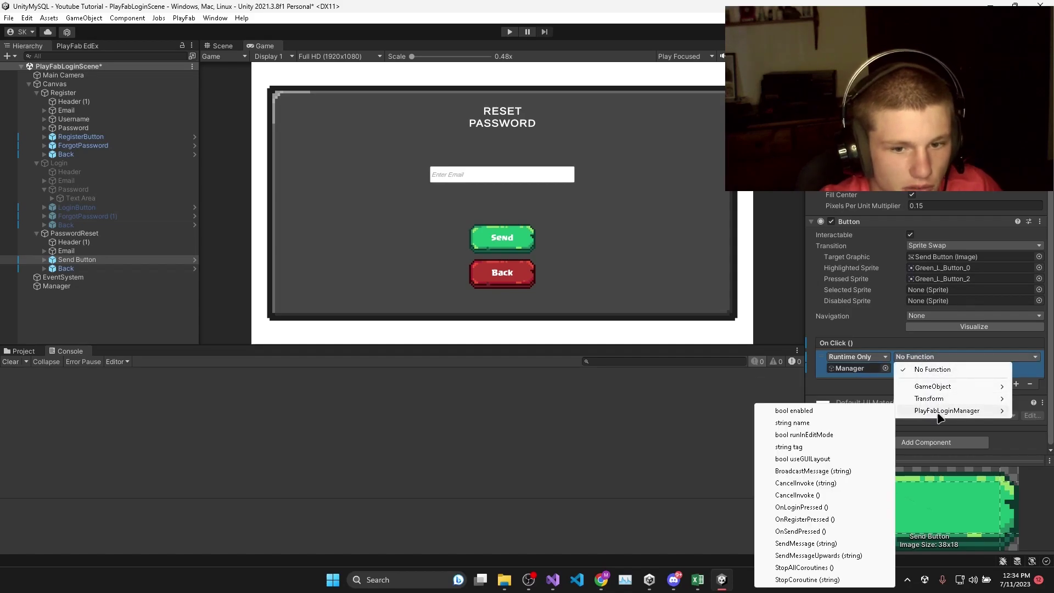
{"action": "left_click", "coordinate": [805, 532]}
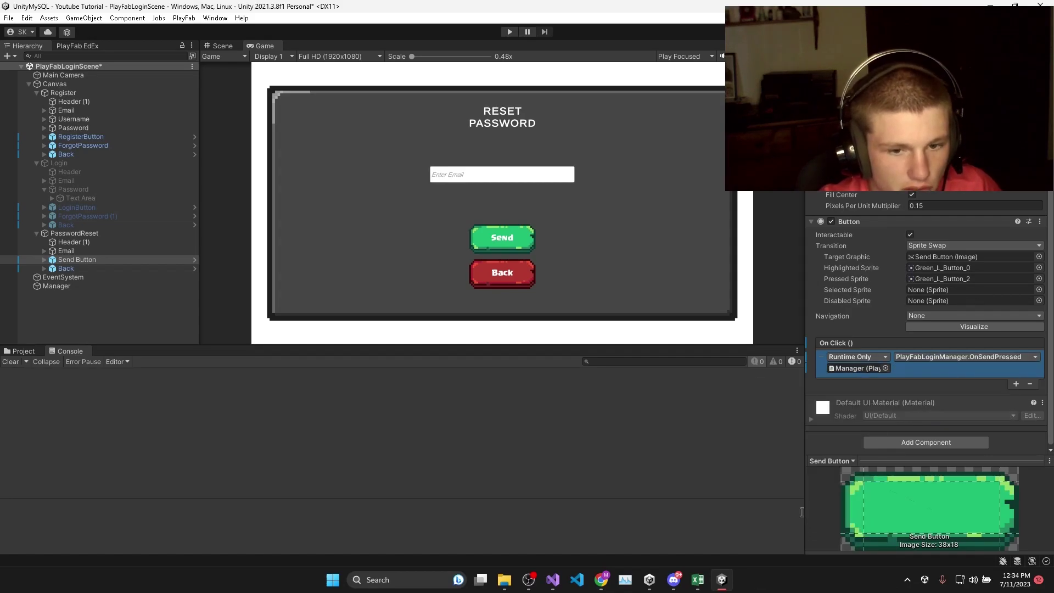
Step: In Play mode, send a reset email from the Reset Password screen and inspect the console log
{"action": "key", "text": "ctrl+p"}
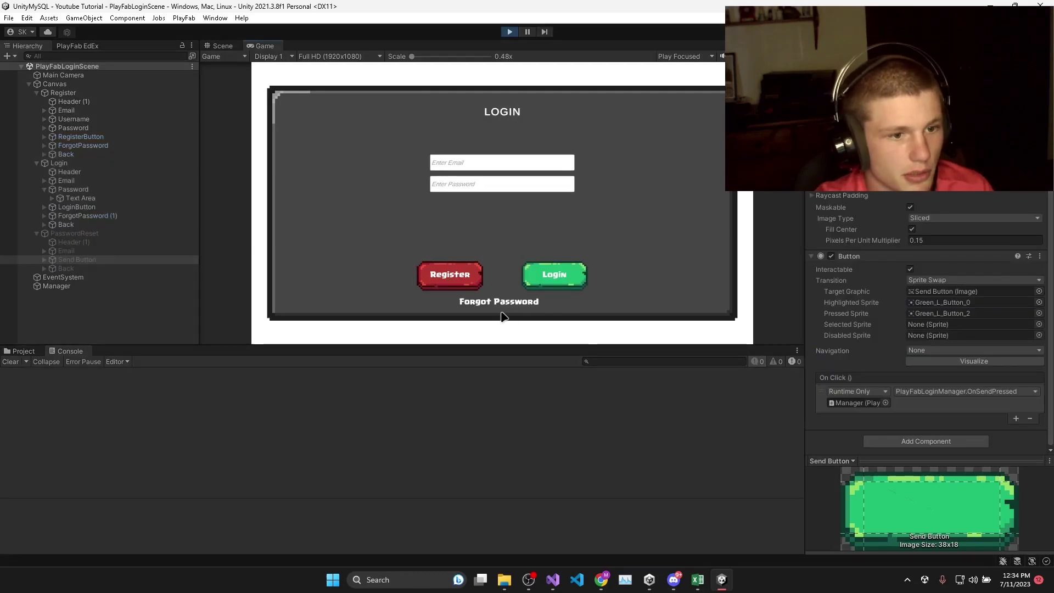
{"action": "left_click", "coordinate": [499, 301]}
{"action": "left_click", "coordinate": [506, 176]}
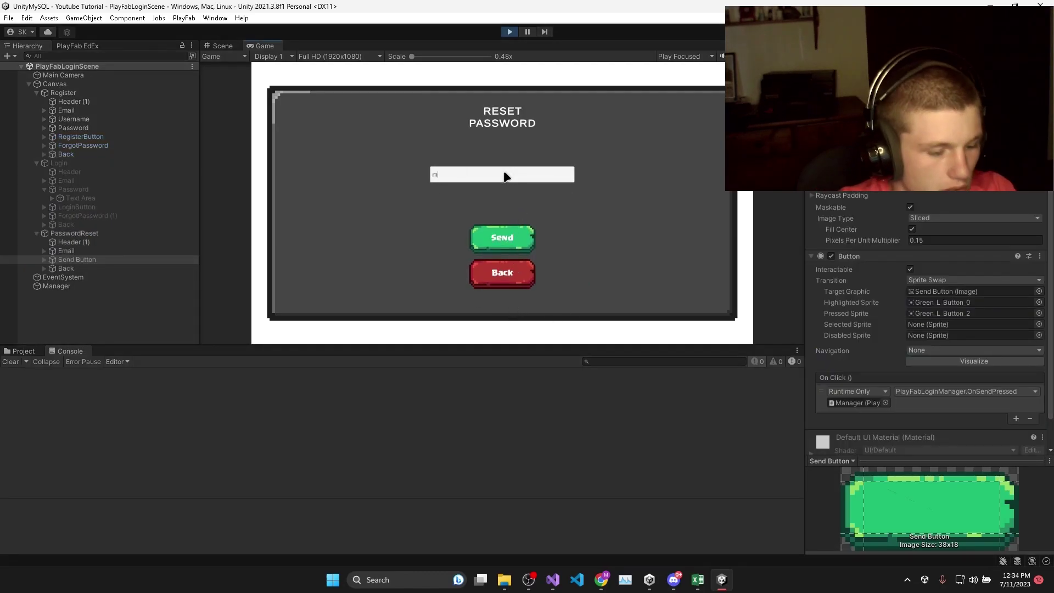
{"action": "type", "text": "mk"}
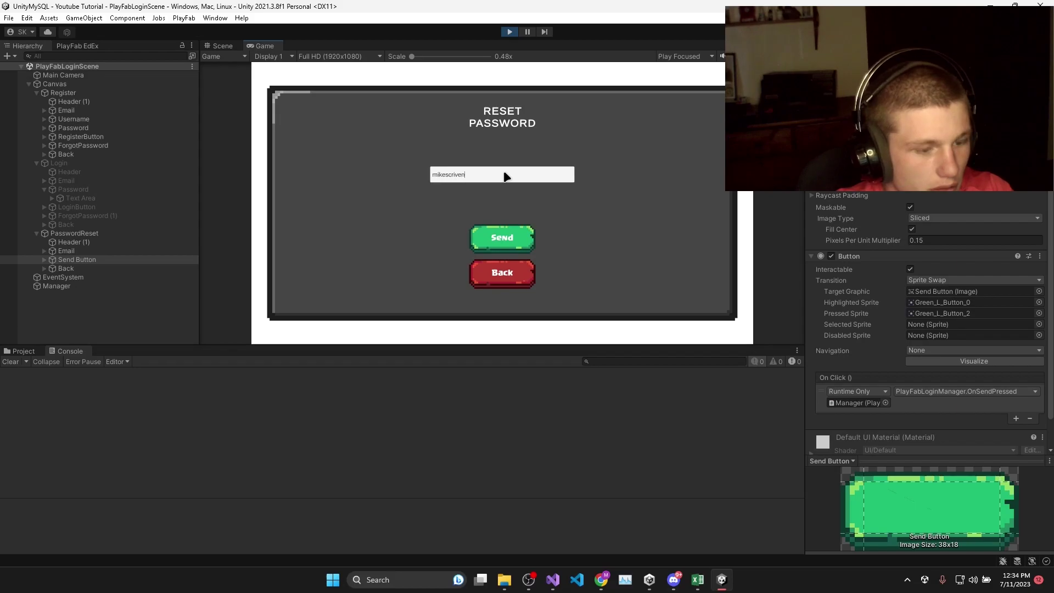
{"action": "type", "text": "ail.com"}
{"action": "left_click", "coordinate": [502, 238]}
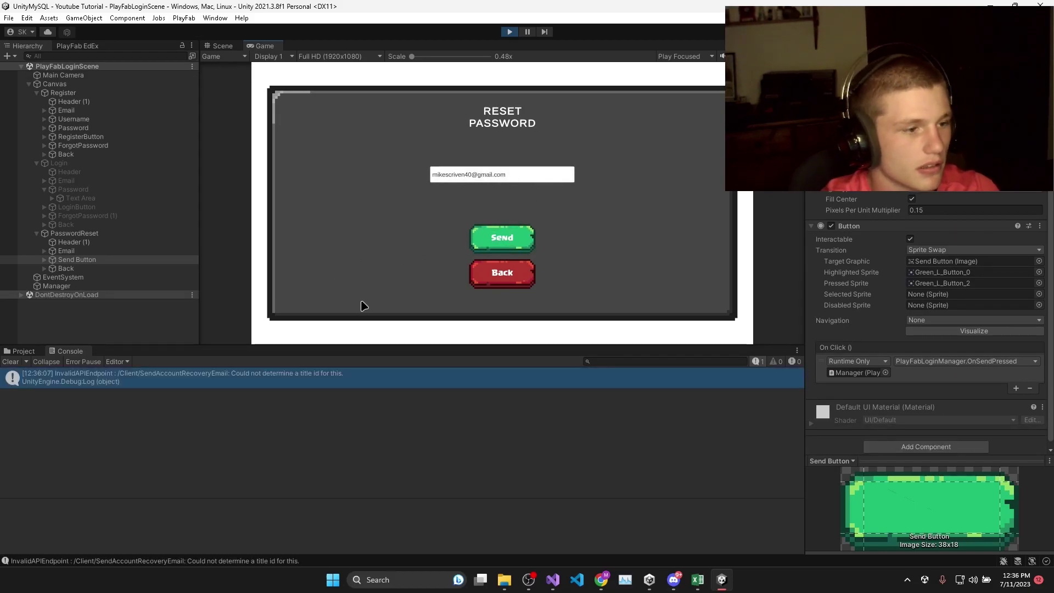
{"action": "left_click", "coordinate": [189, 377]}
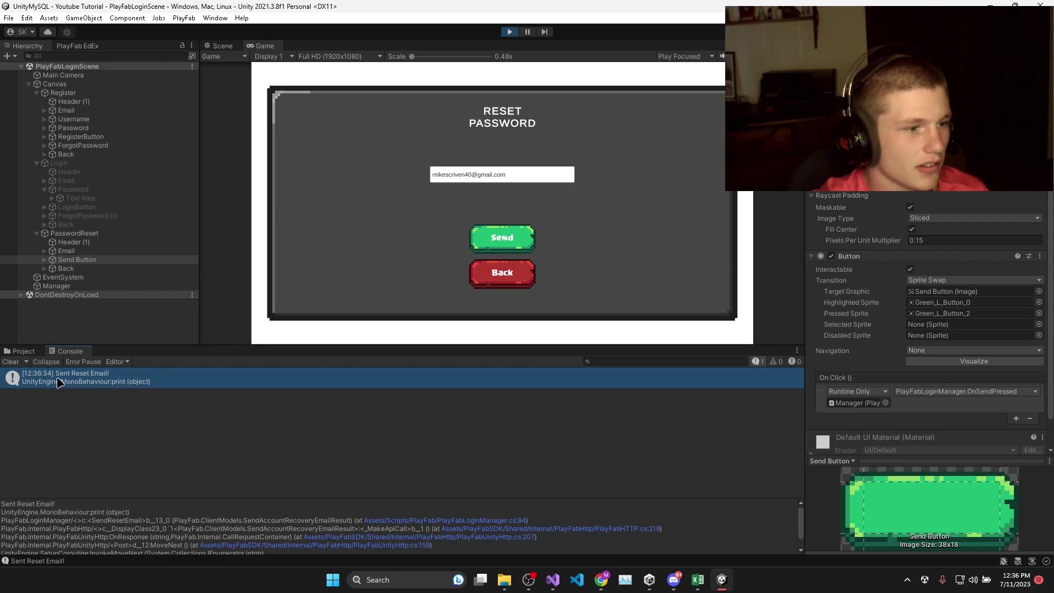
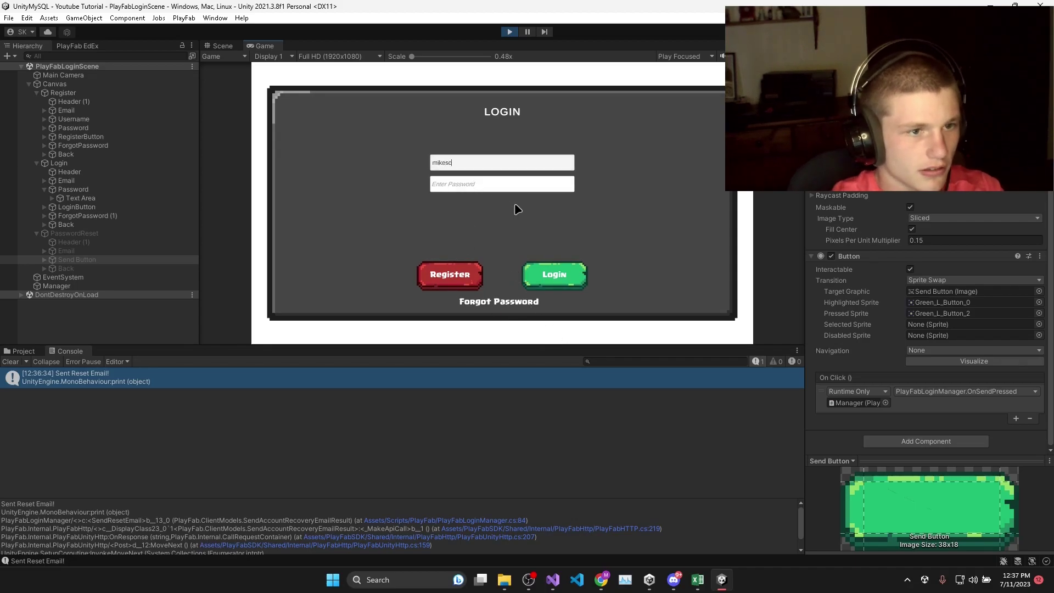
Step: Log in successfully with the new password, then retry with a wrong password
{"action": "key", "text": "Tab"}
{"action": "type", "text": "**************"}
{"action": "left_click", "coordinate": [555, 274]}
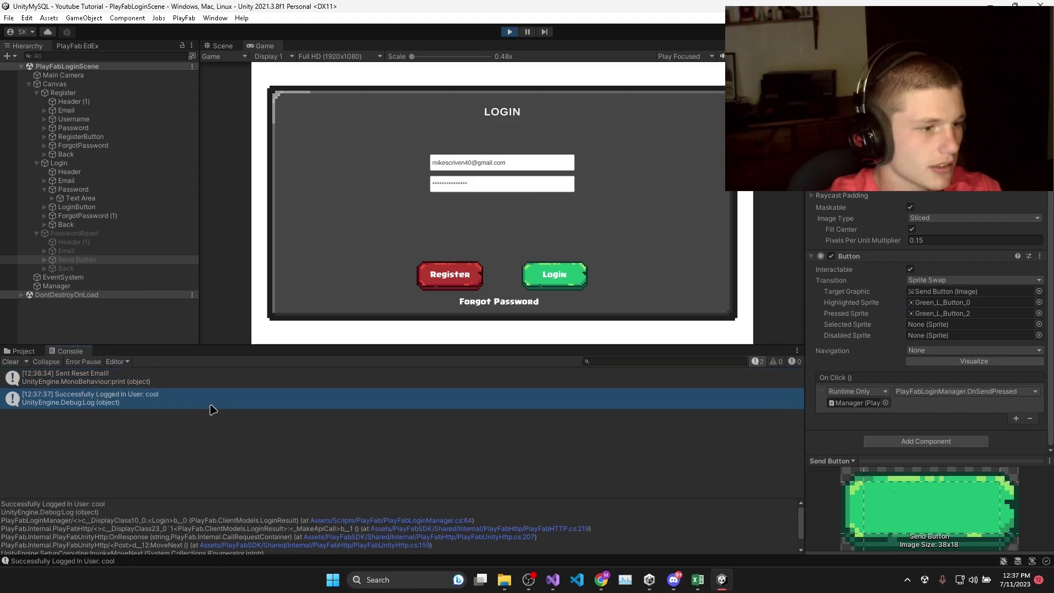
{"action": "double_click", "coordinate": [517, 185]}
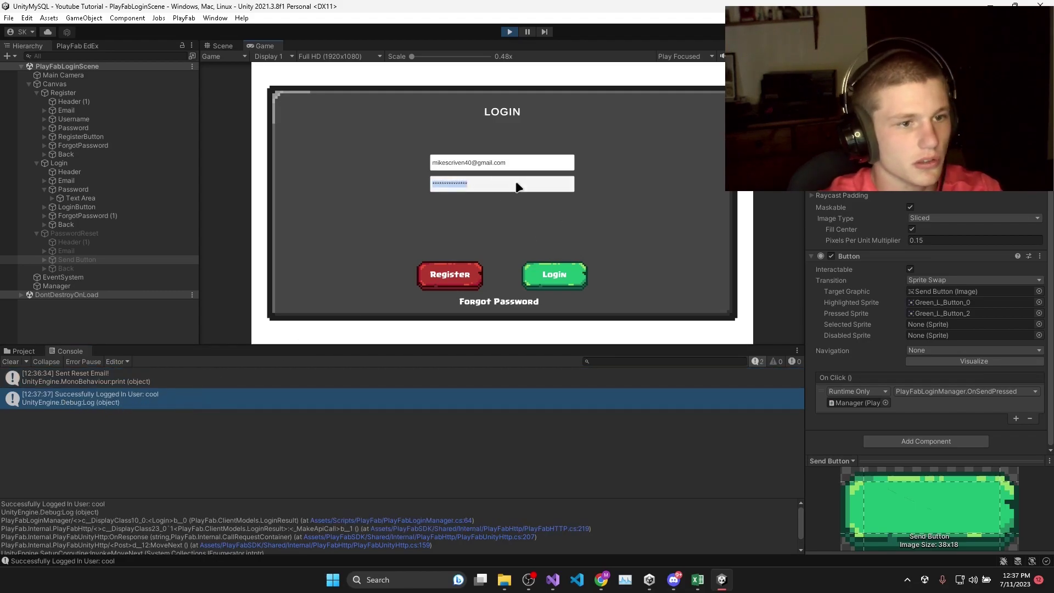
{"action": "left_click", "coordinate": [555, 273]}
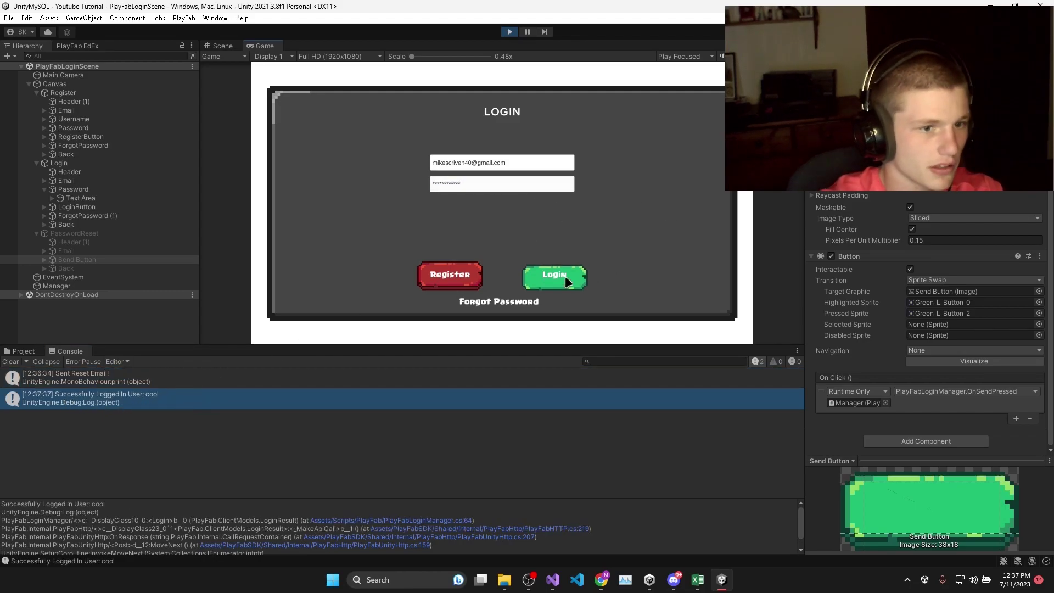
Step: Inspect the Console entries for the failed login, successful login, and reset email
{"action": "left_click", "coordinate": [182, 419]}
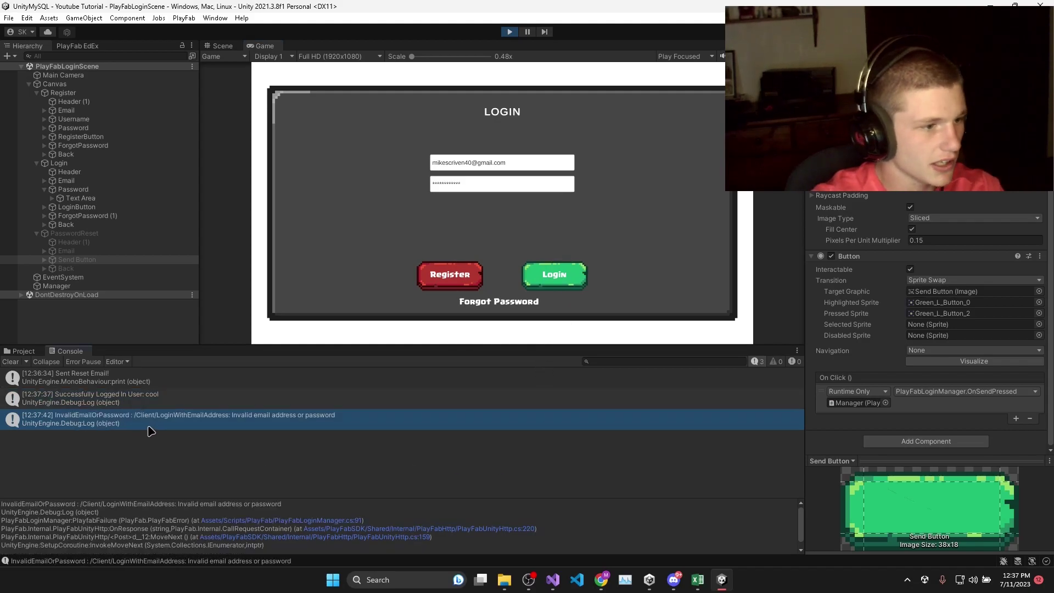
{"action": "left_click", "coordinate": [470, 397]}
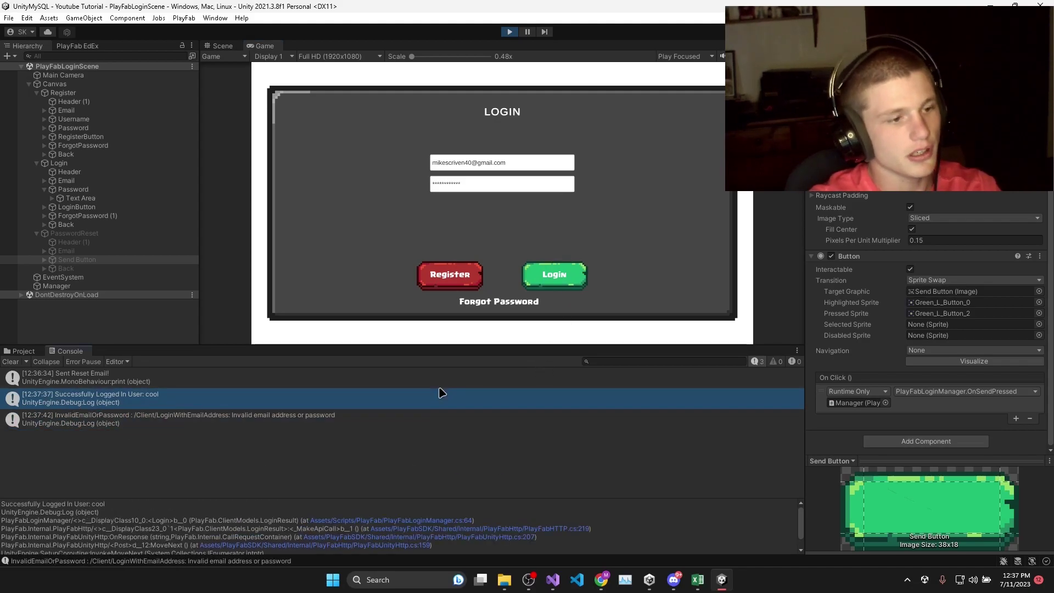
{"action": "left_click", "coordinate": [443, 377]}
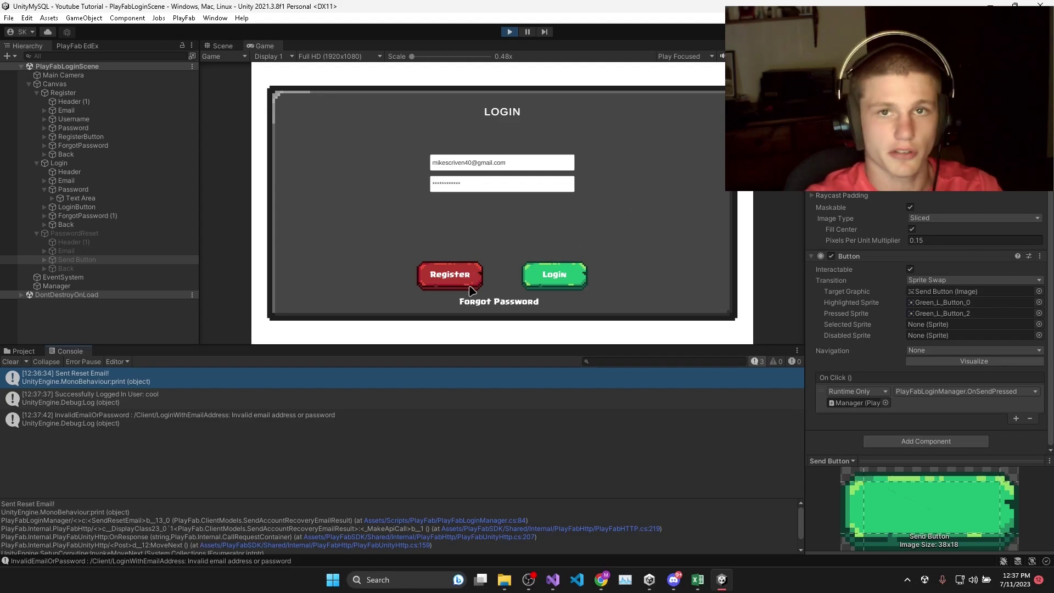